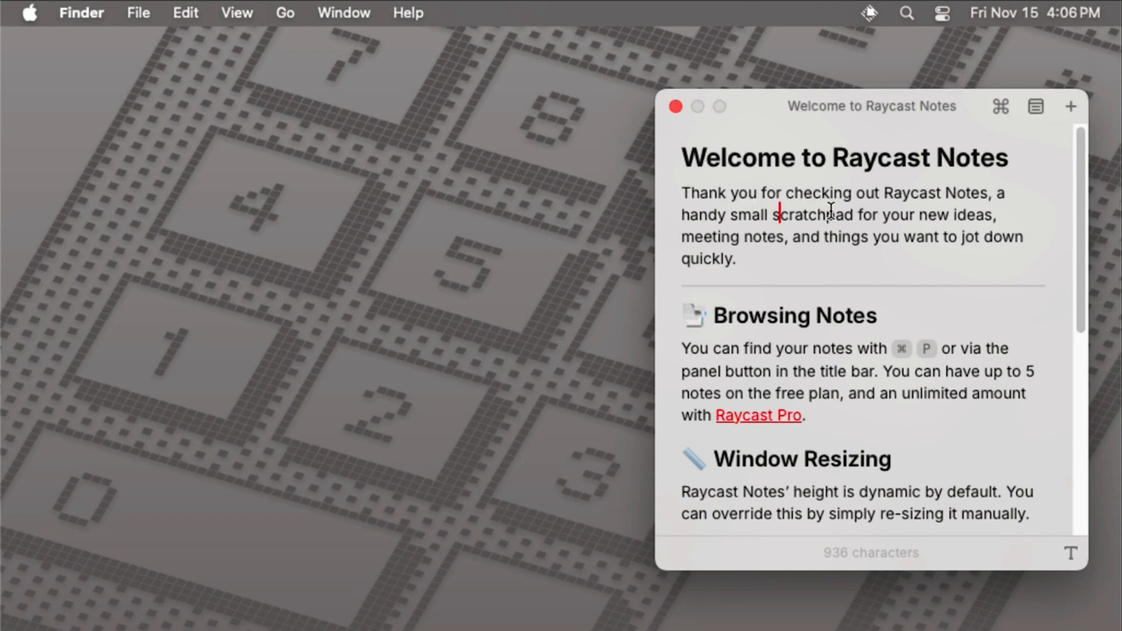
Create a new note and write "normal text" as its first line
key(super+k)
key(super+k)
key(super+k)
key(super+k)
key(super+k)
key(super+k)
key(super+k)
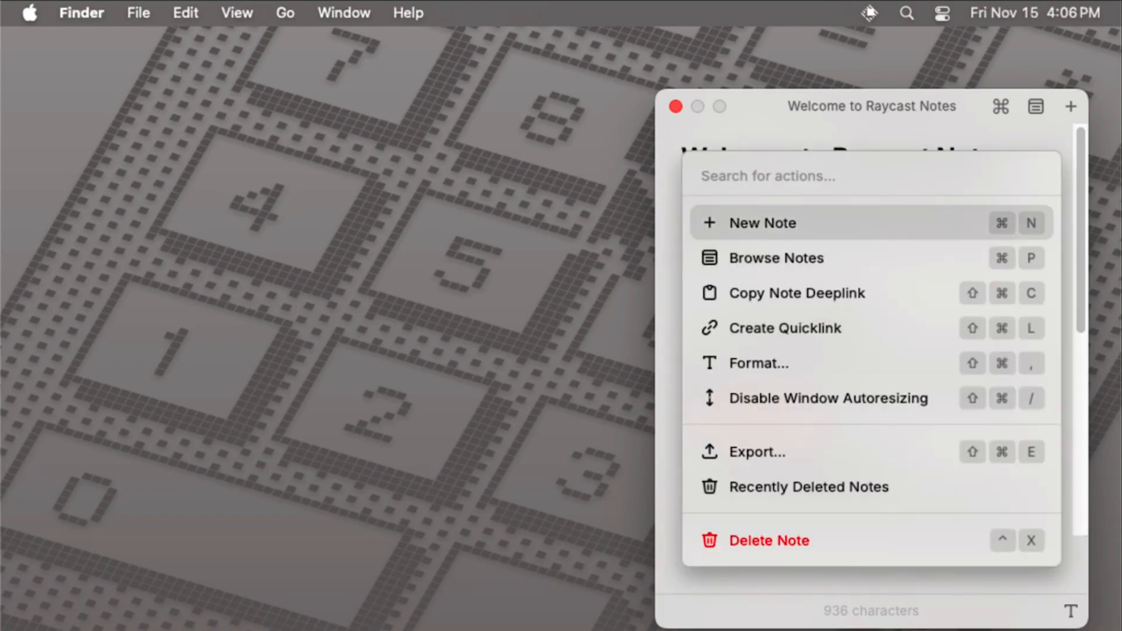
key(Return)
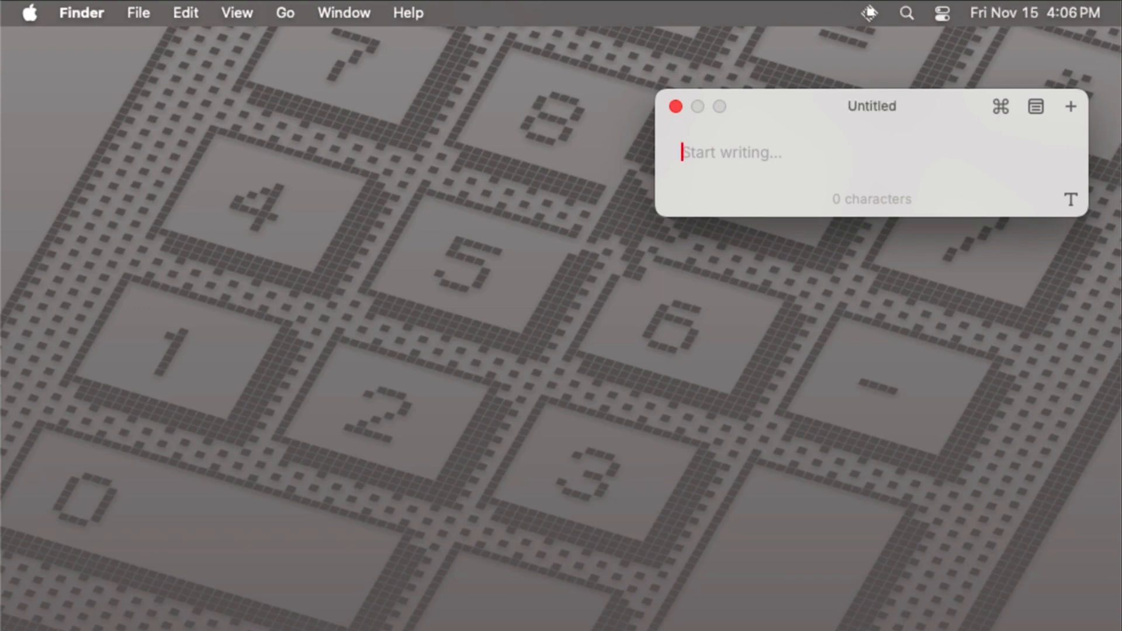
text(normal text)
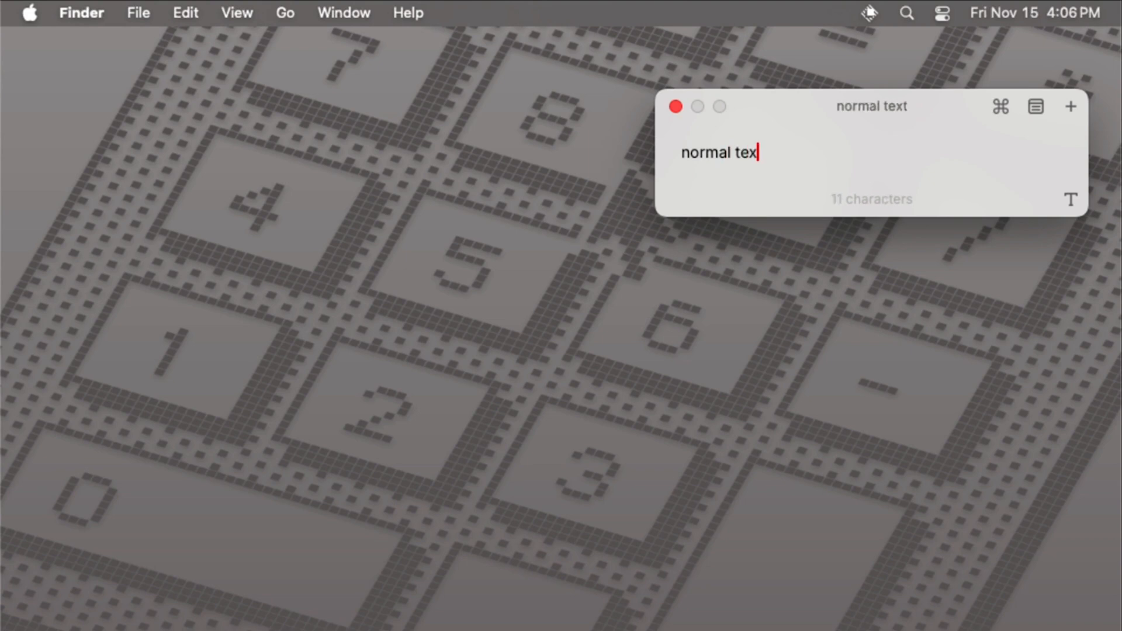
Add a bulleted list below the text with the items "bulleted lists" and "more"
key(Return)
key(Return)
text(- bulleted lists)
key(Return)
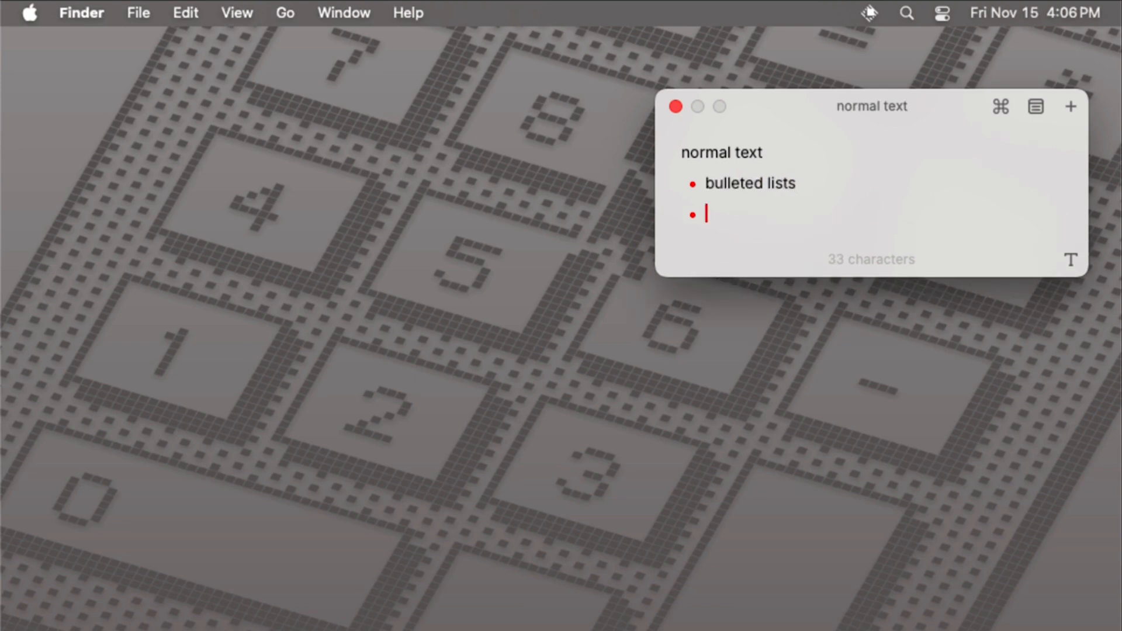
text(more)
key(Return)
key(Return)
Add a numbered list below the bullets with the item "numbered lists"
text(1. n)
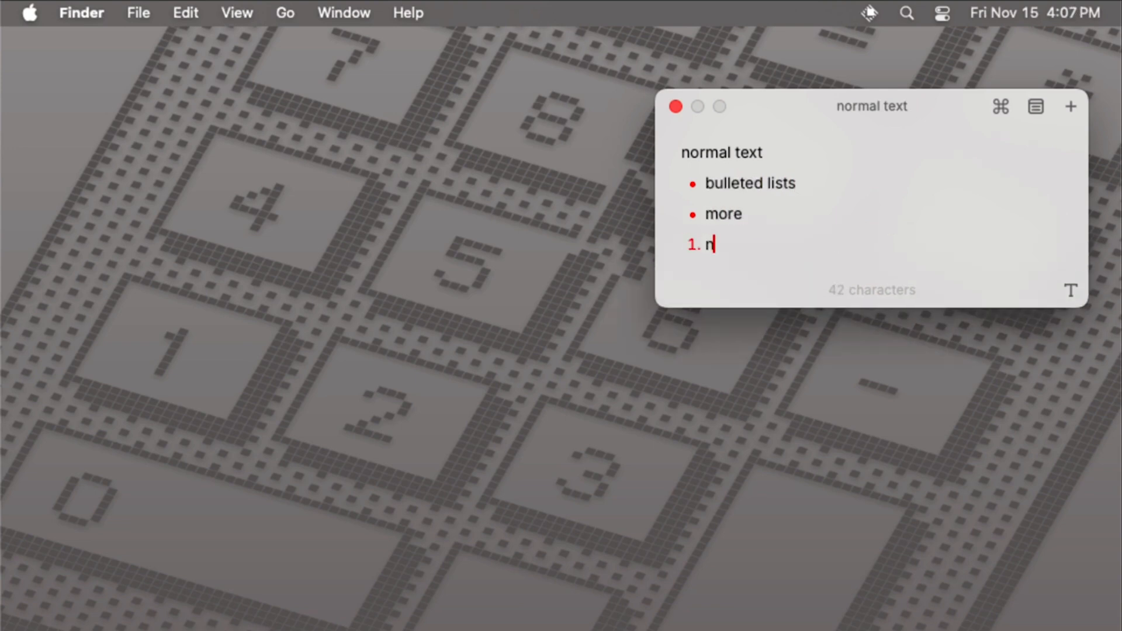
text(umbered lists)
key(Return)
key(Return)
Add a code block containing print("HYE") and a large heading reading "headings" beneath it
text(```)
key(Return)
text(print("HYE"))
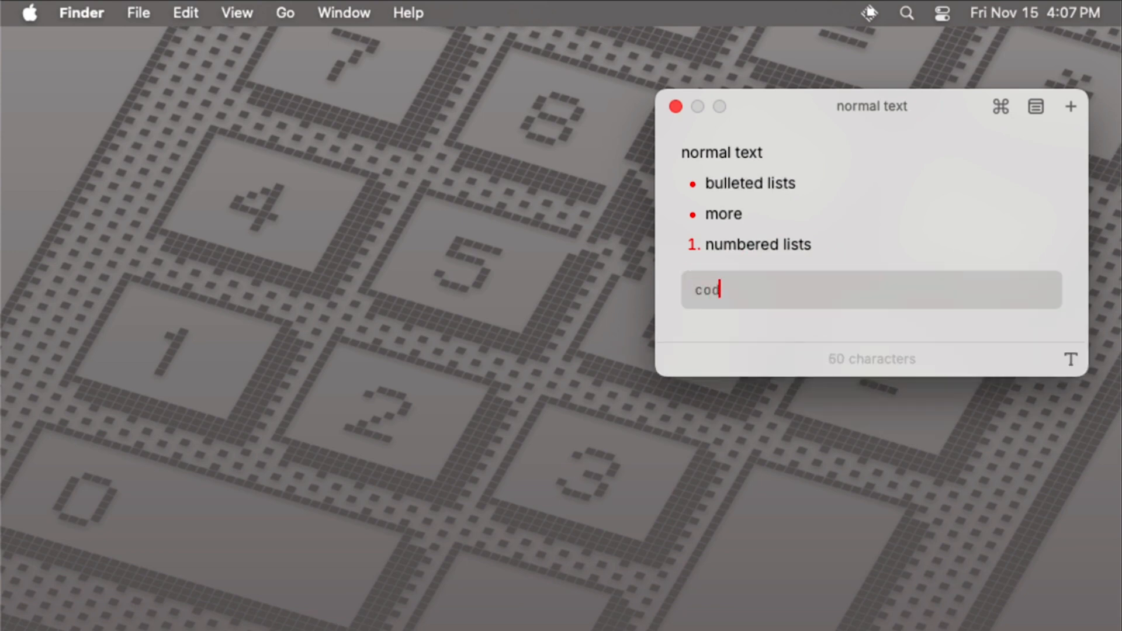
key(Return)
text(headings)
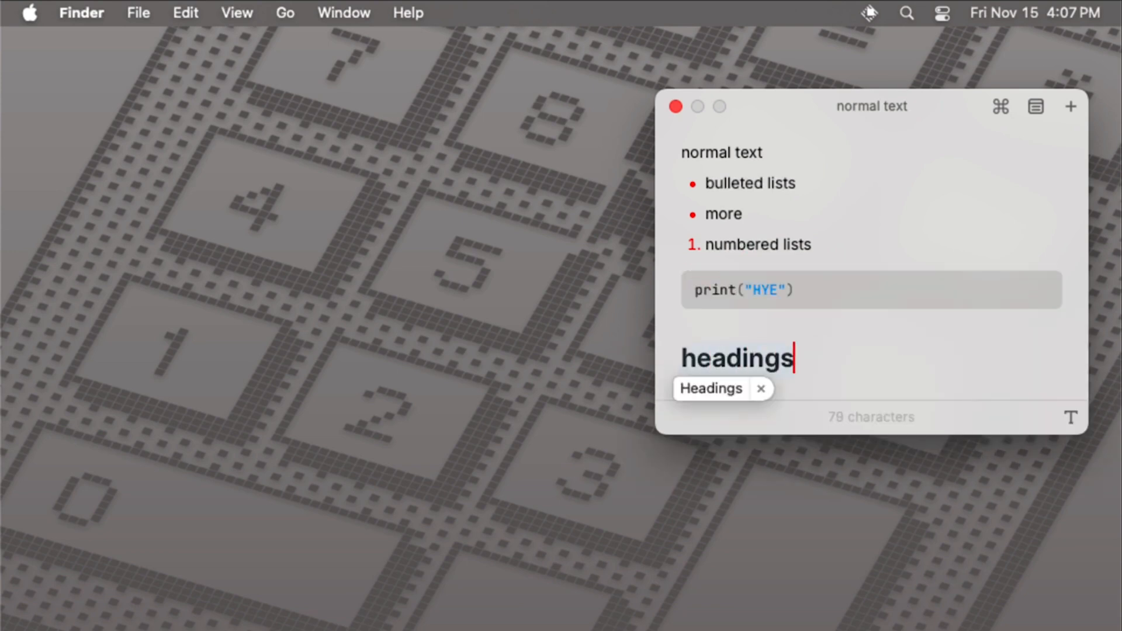
key(Return)
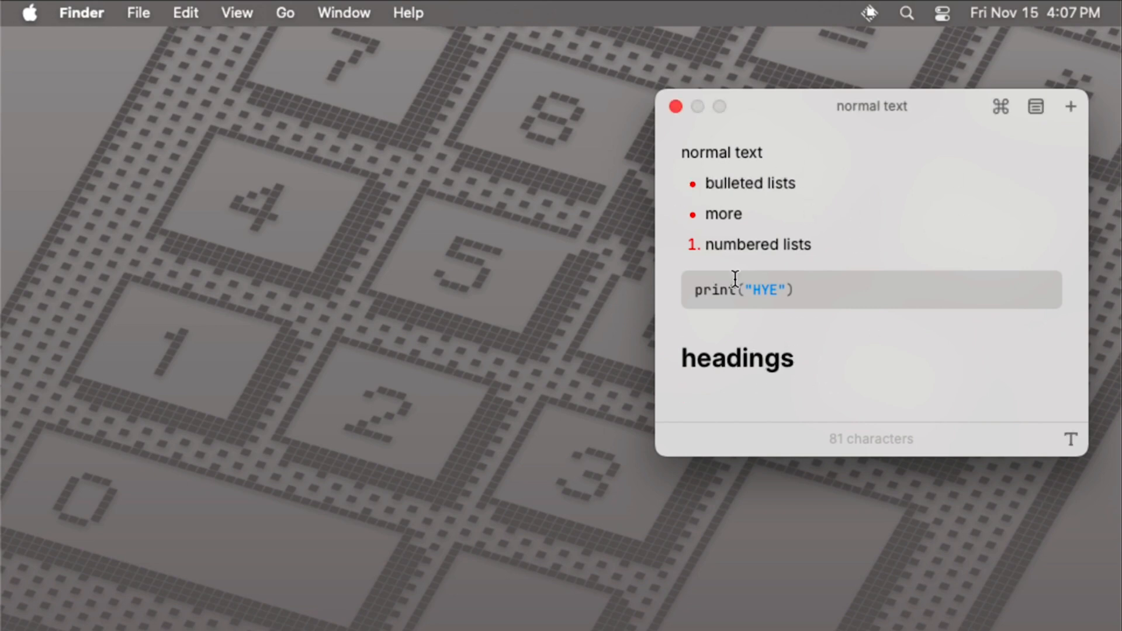
click(757, 355)
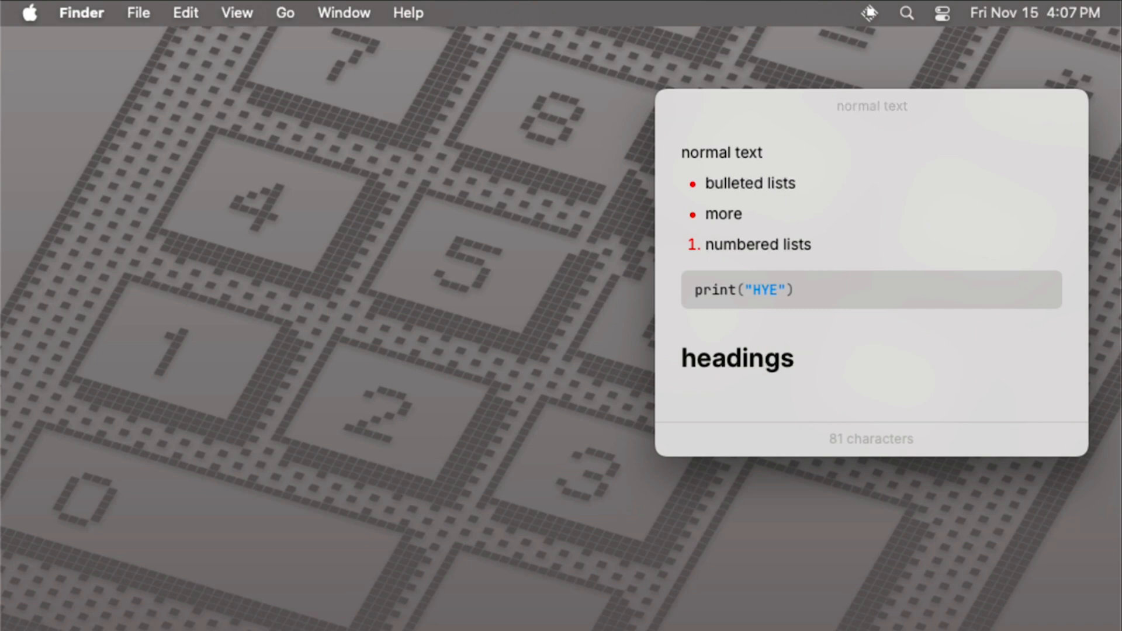
Switch to Safari, move the floating note window lower over the page, and place the cursor after "numbered lists"
click(546, 621)
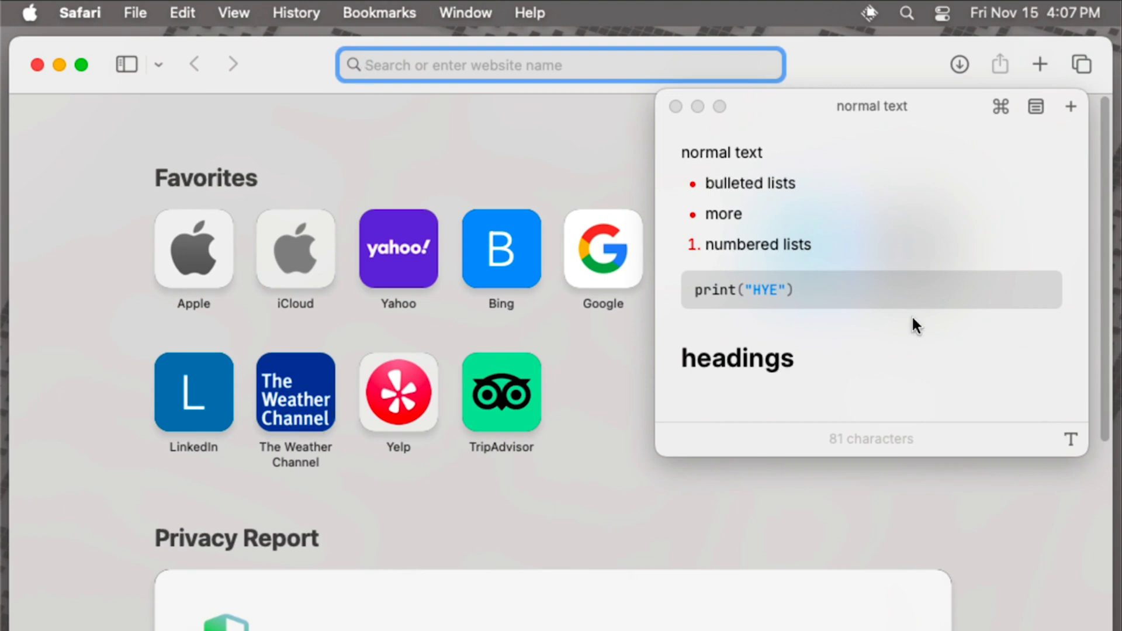
drag(833, 108, 826, 171)
click(869, 312)
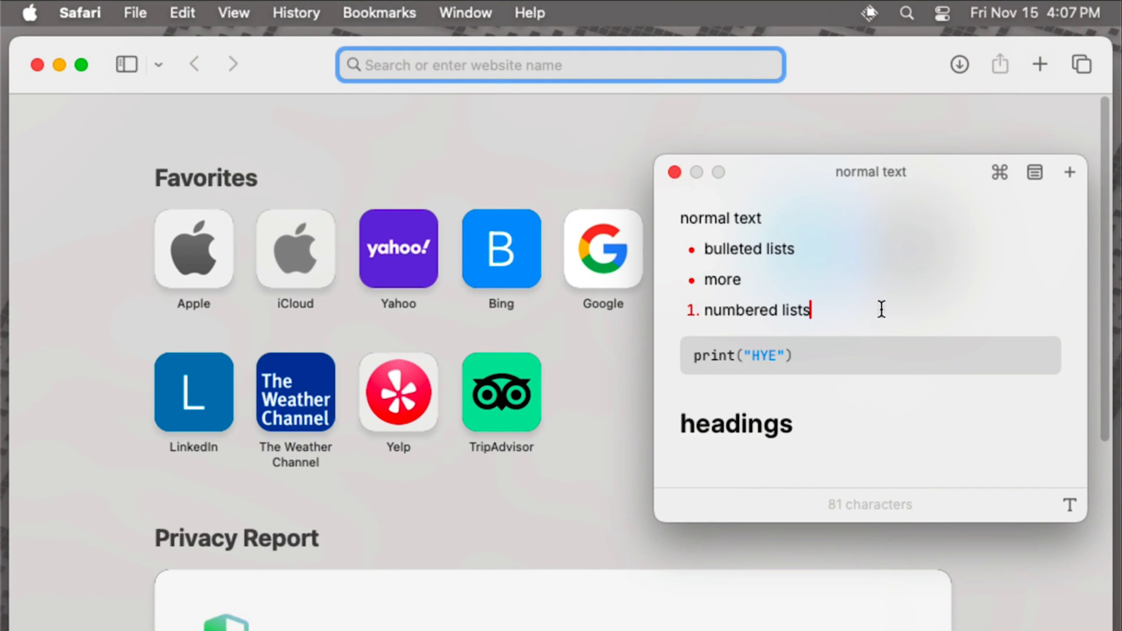
Hide the note window and bring it back with the Raycast Notes command, two times in a row
key(Escape)
key(alt+space)
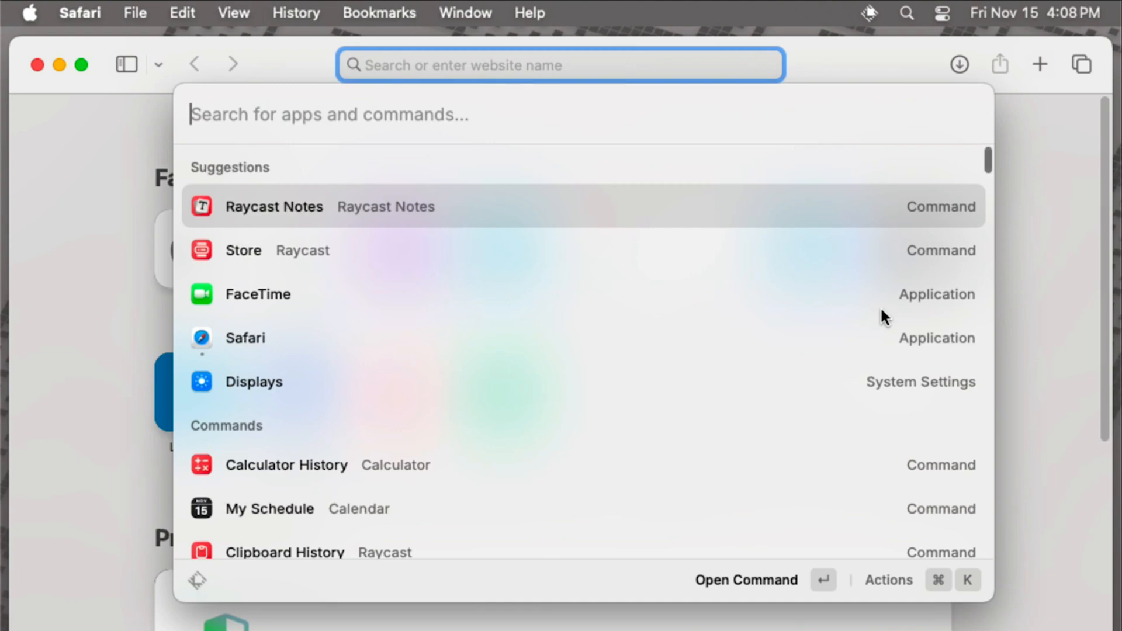
key(Return)
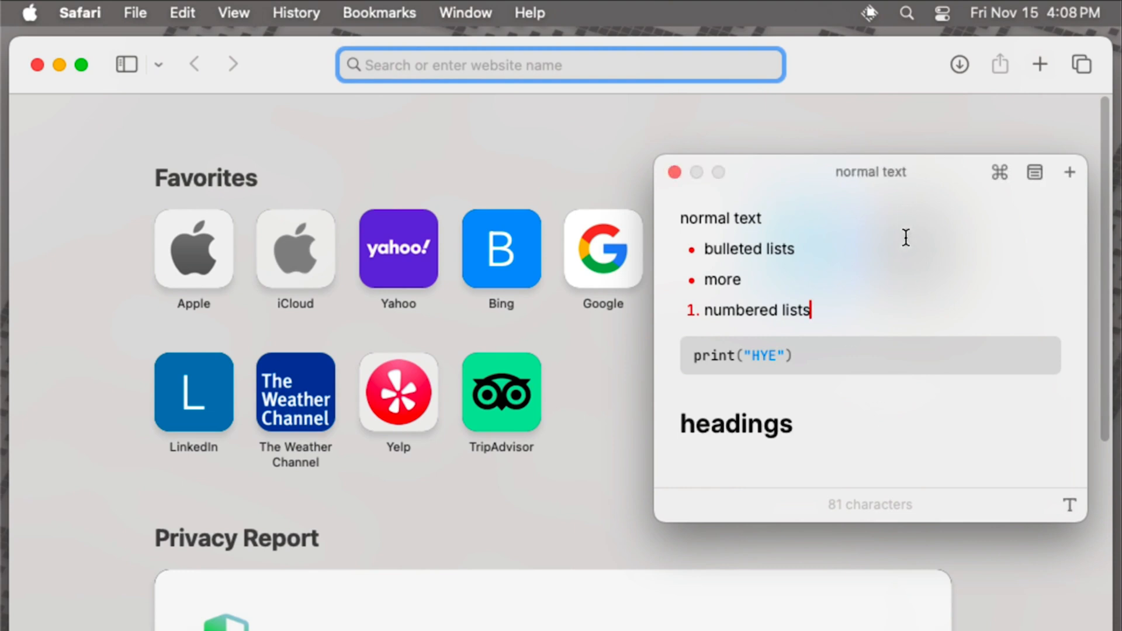
key(Escape)
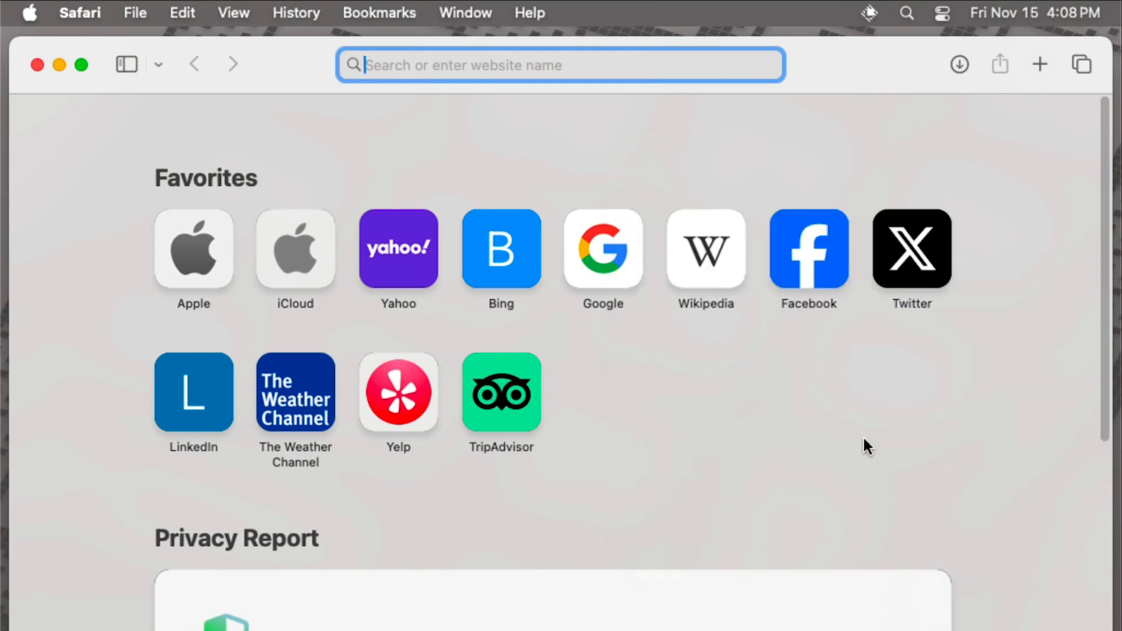
key(alt+space)
key(Return)
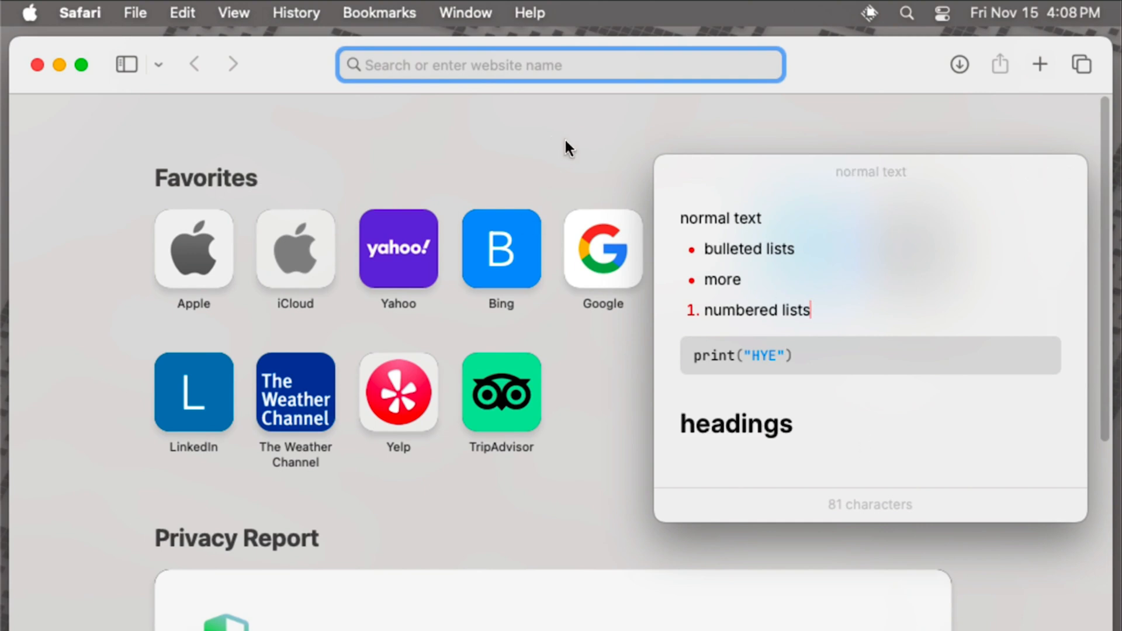
Focus Safari and check whether Raycast Notes is listed among the running apps or in Raycast's status menu
click(362, 97)
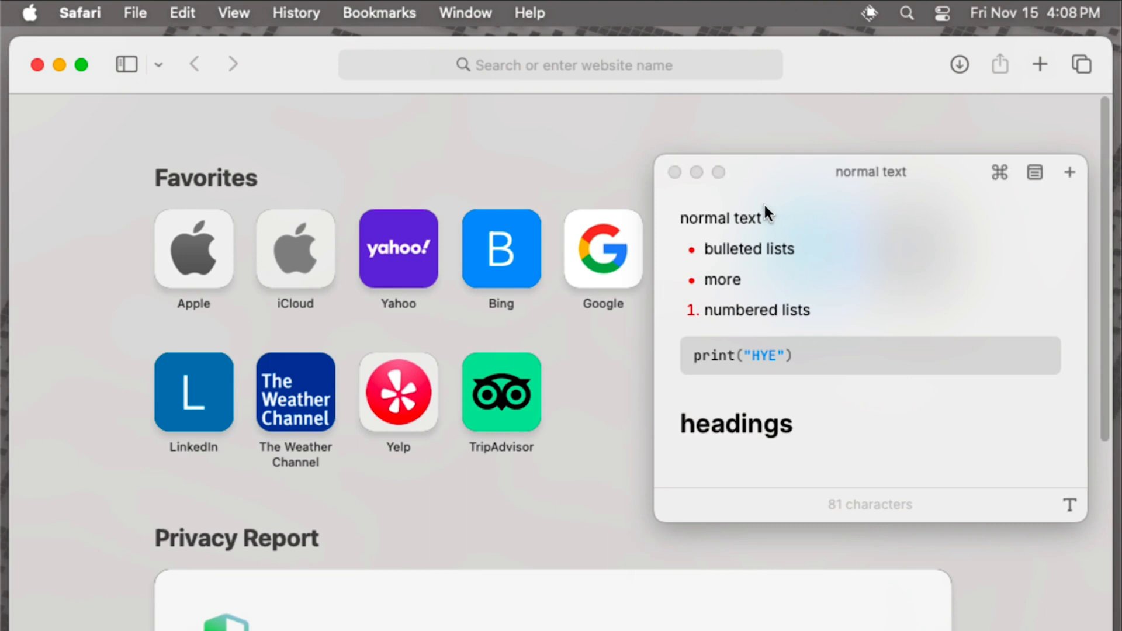
key(super+Tab)
key(super+Tab)
key(super+Tab)
key(super+Tab)
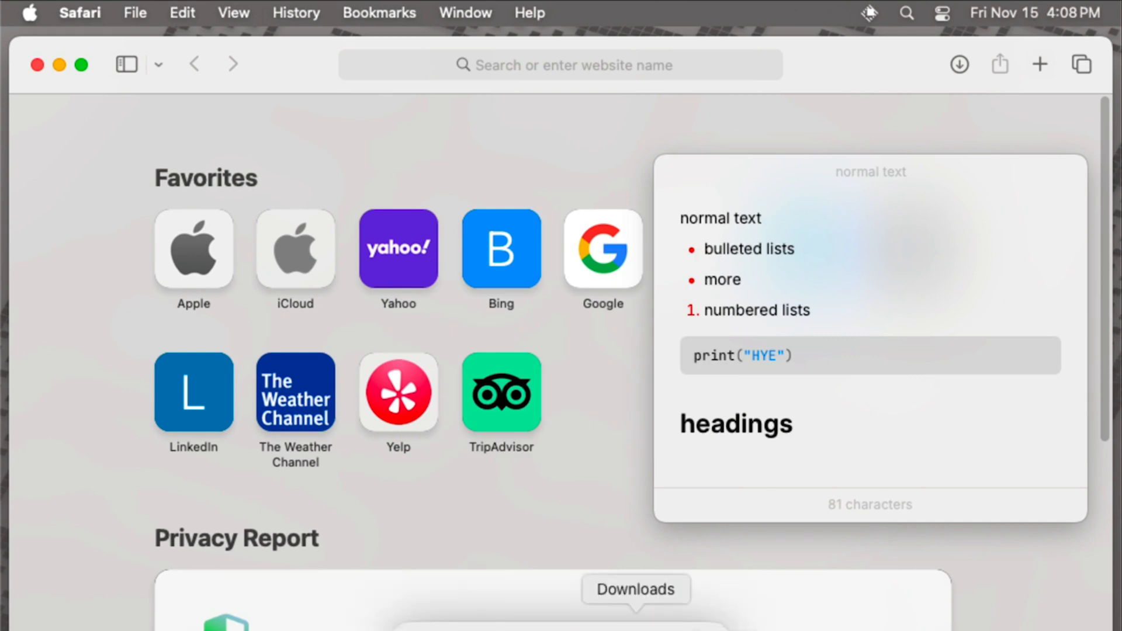
click(868, 14)
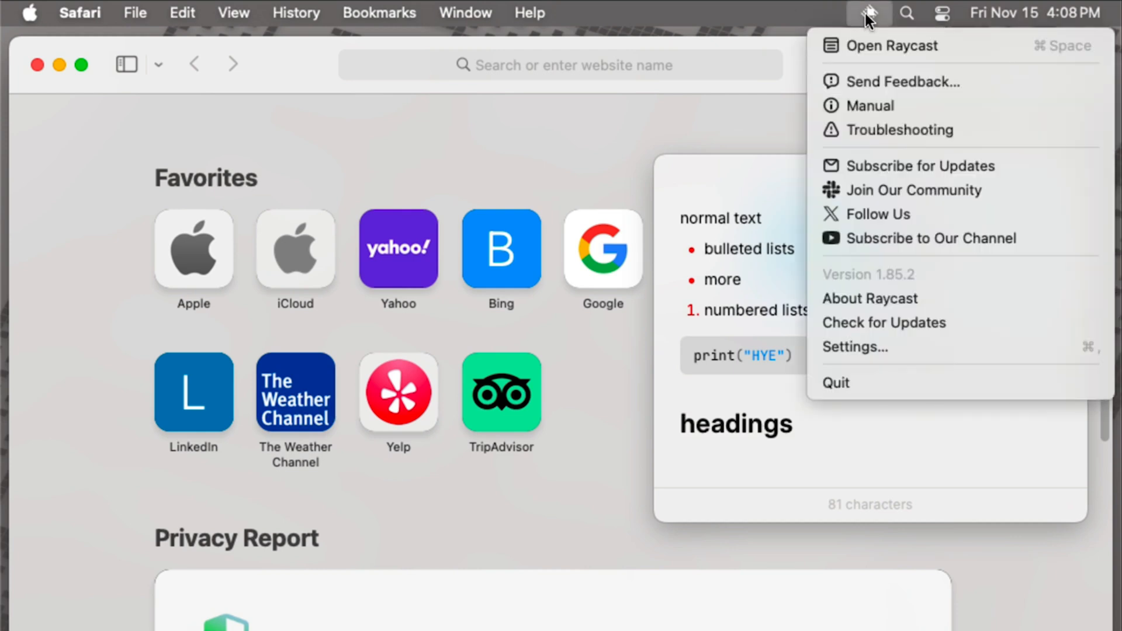
click(865, 12)
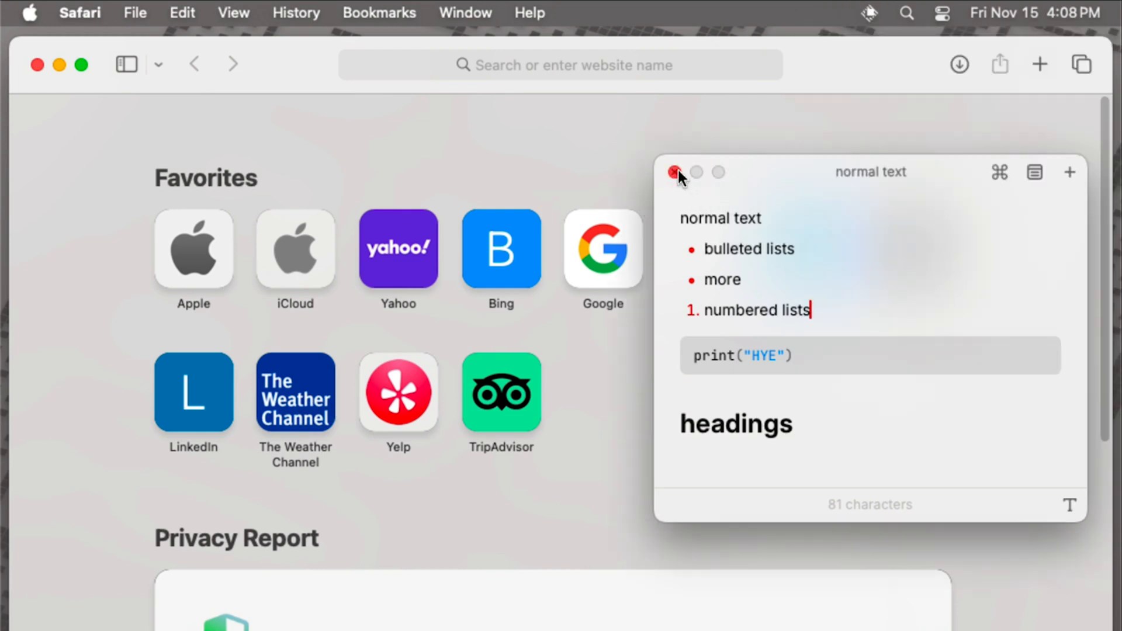
Reposition the note window slightly over the Safari page and replace the note's entire text with the heading "Downsides"
drag(823, 172, 775, 150)
click(813, 409)
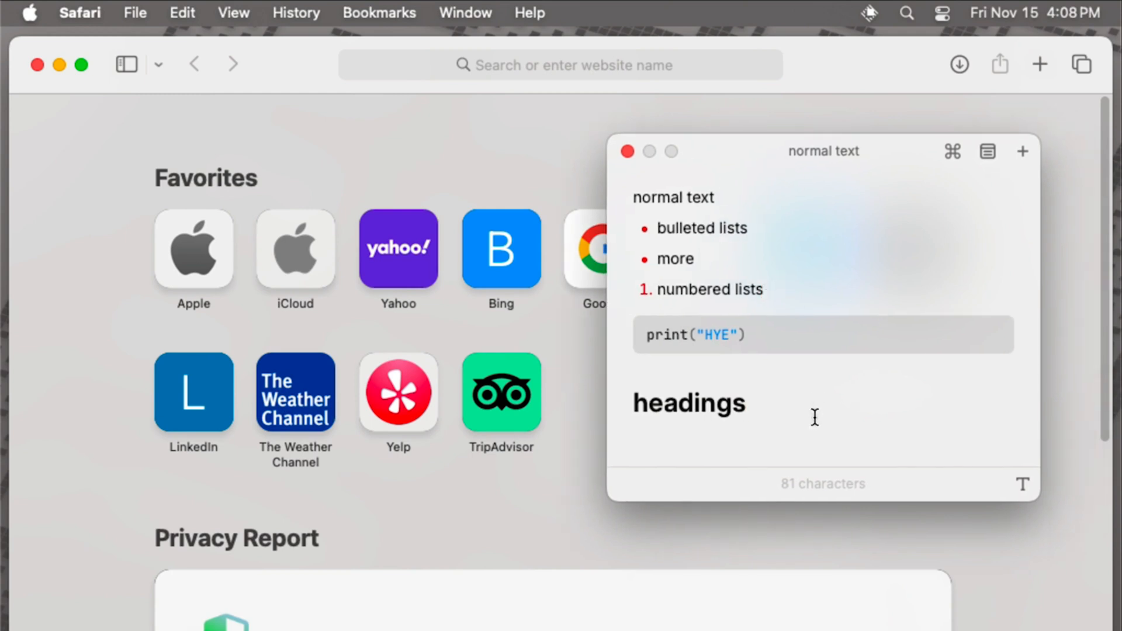
key(super+a)
text(D)
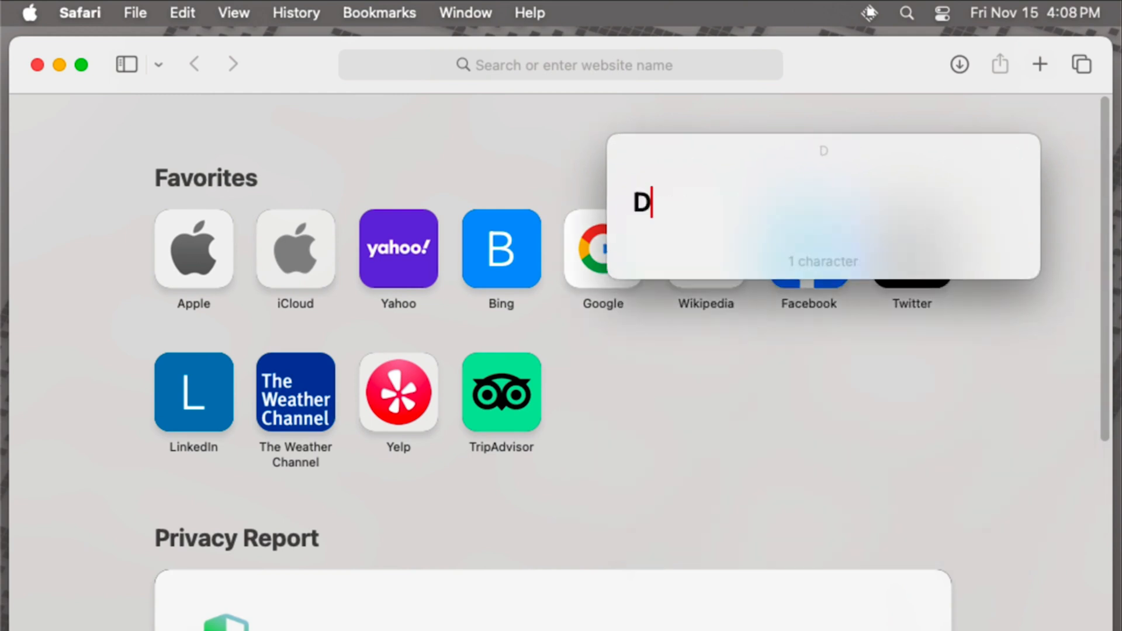
text(ownsides)
key(Return)
Add a numbered list under the heading with the items "Floating window" and "One window at a time"
text(1. )
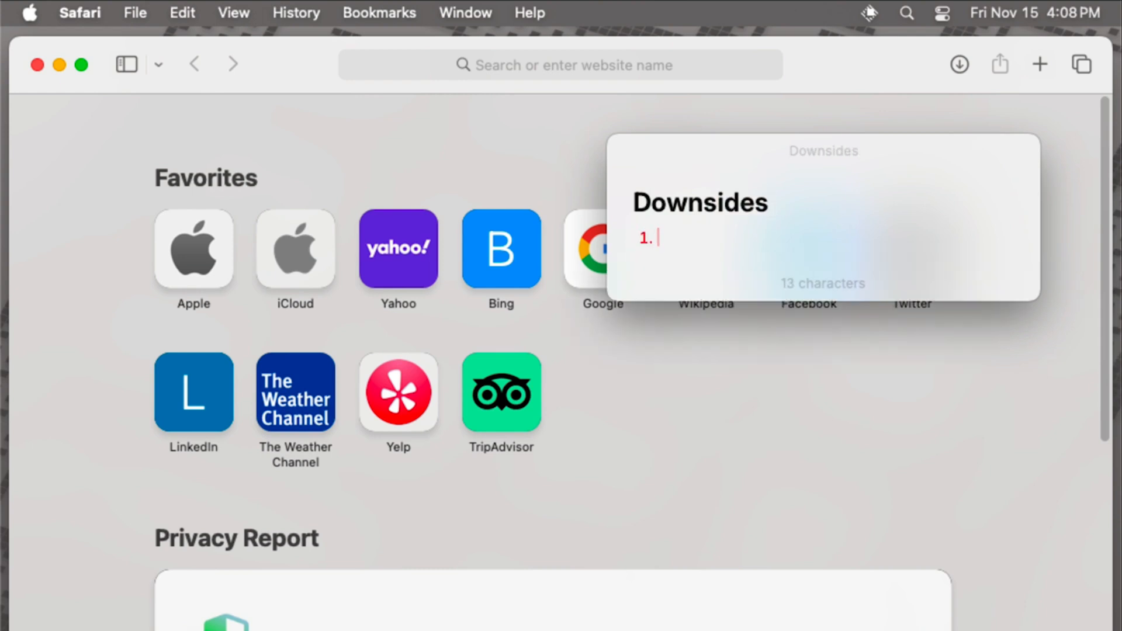
text(Floating window)
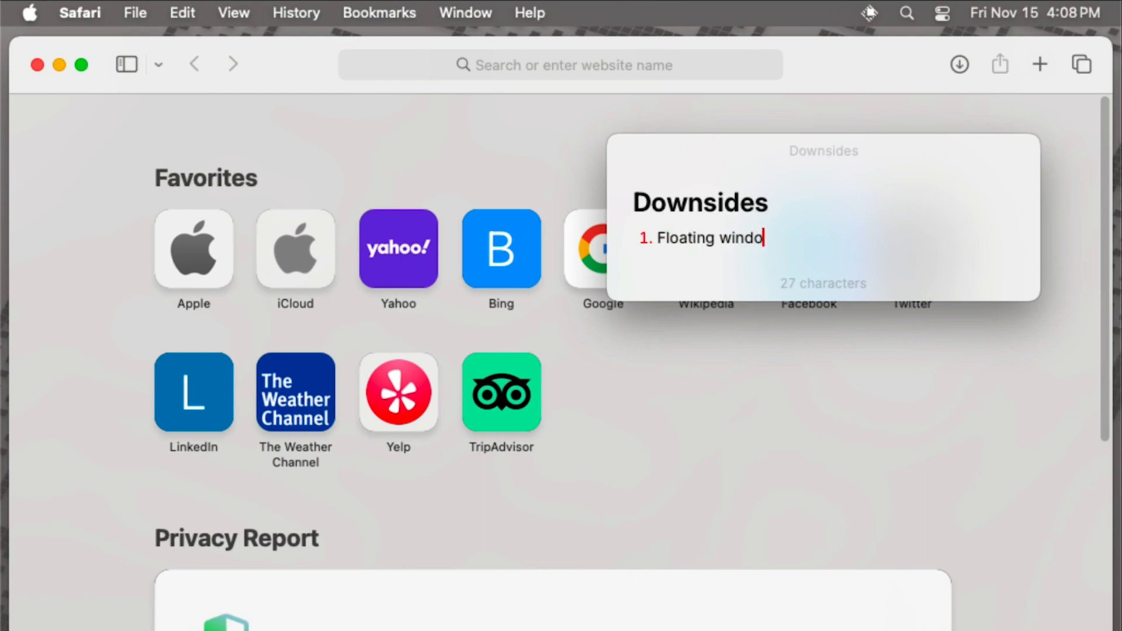
key(Return)
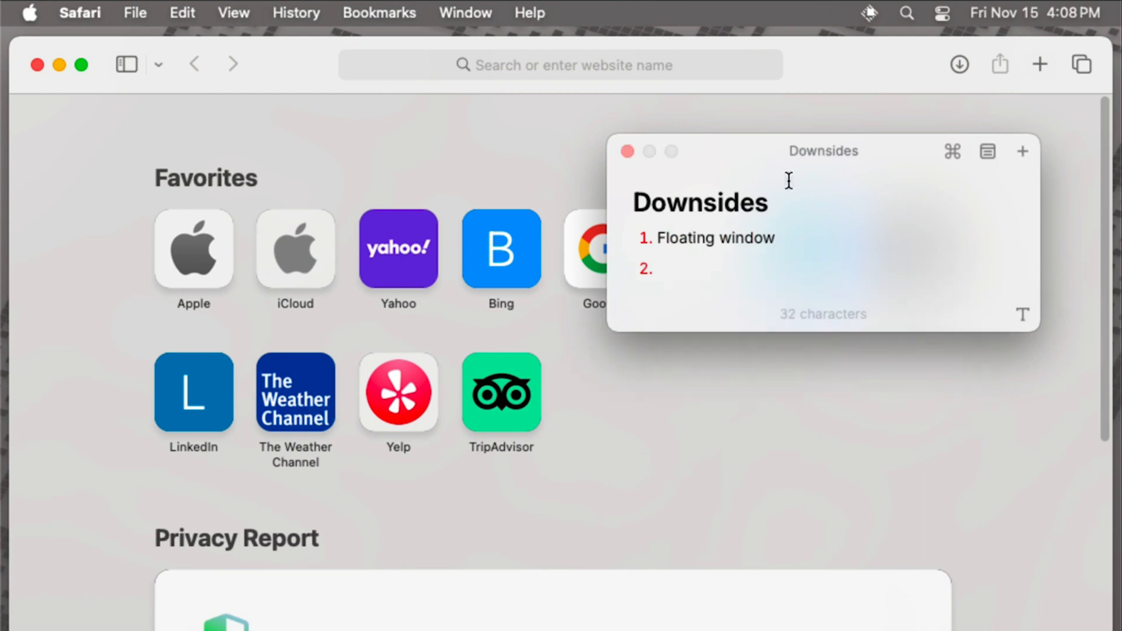
text(One win)
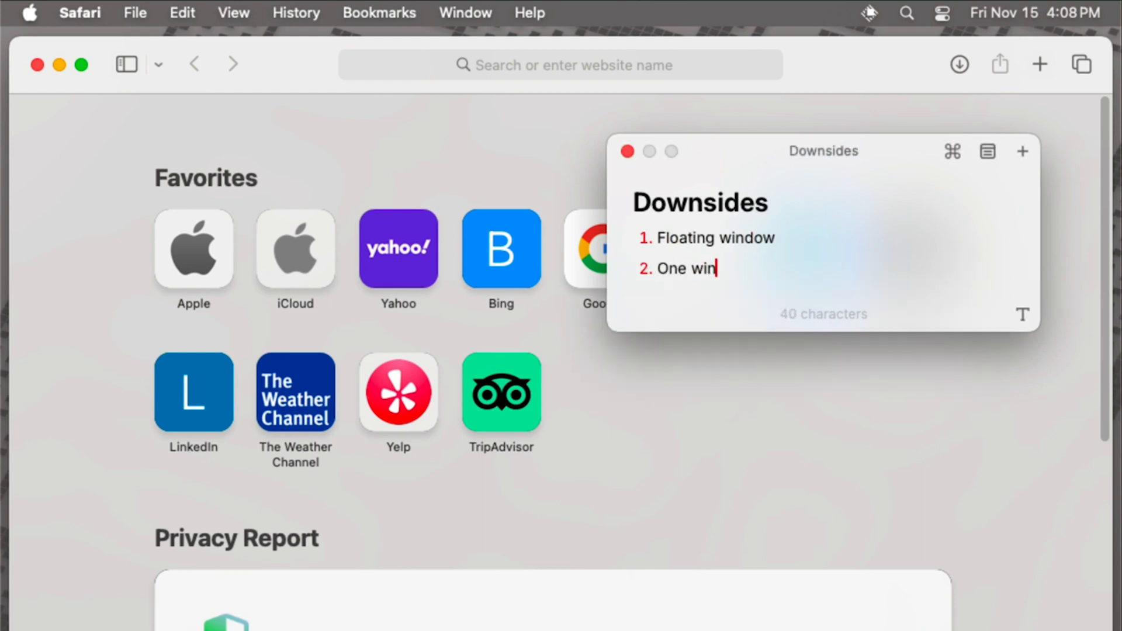
text(dow at a time)
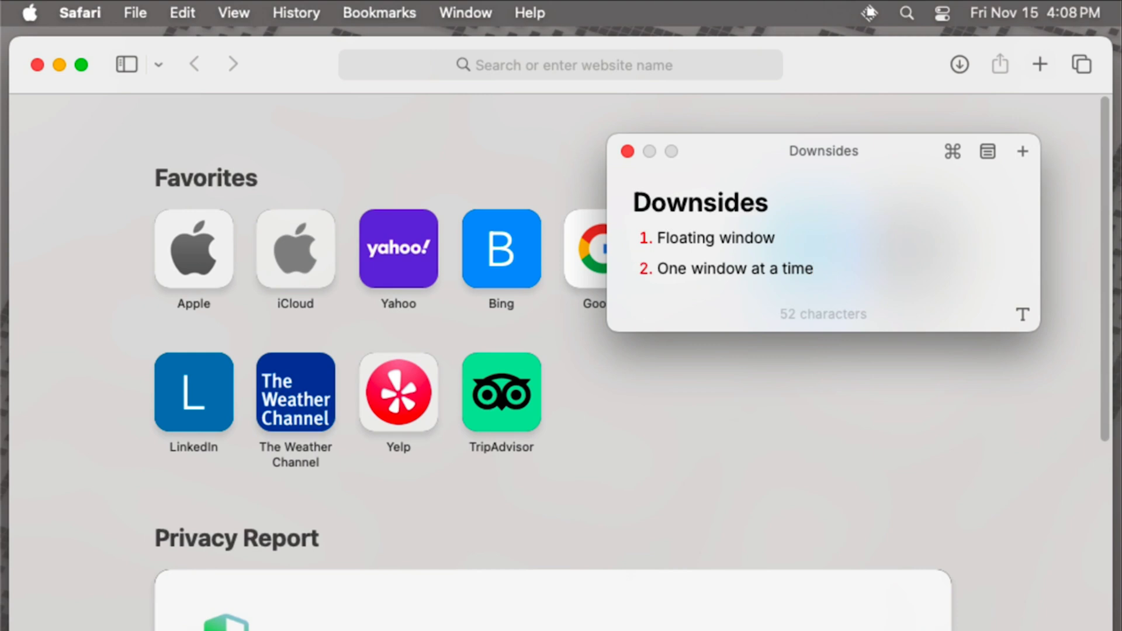
View the available note actions, browse through the saved notes, and return to the Downsides note
key(super+k)
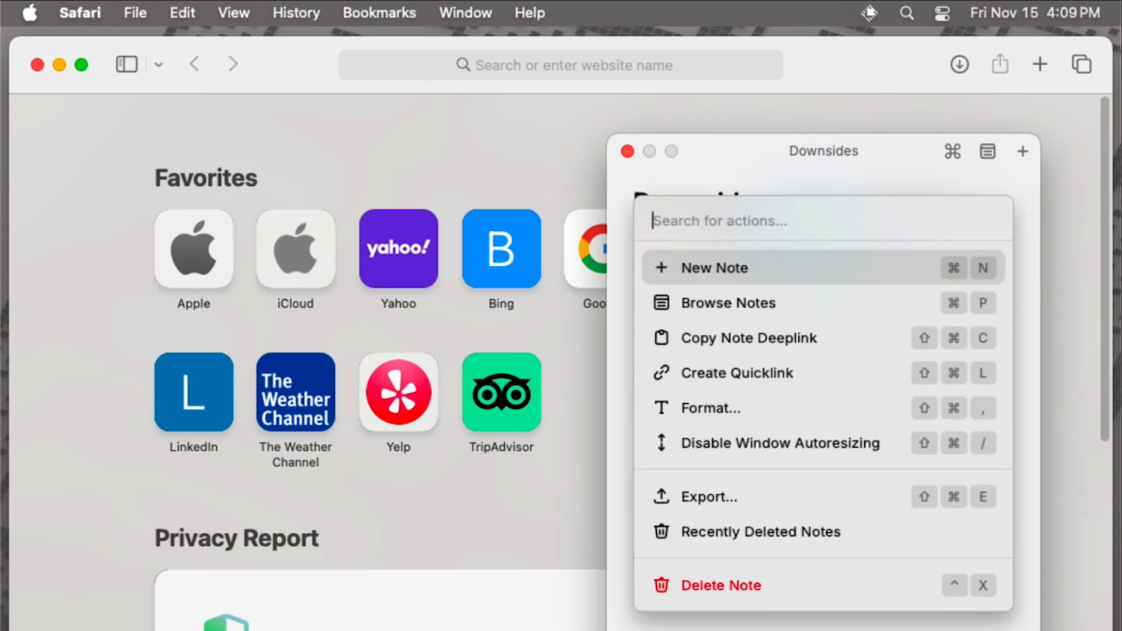
key(Escape)
key(super+k)
key(Down)
key(Return)
key(Down)
key(Down)
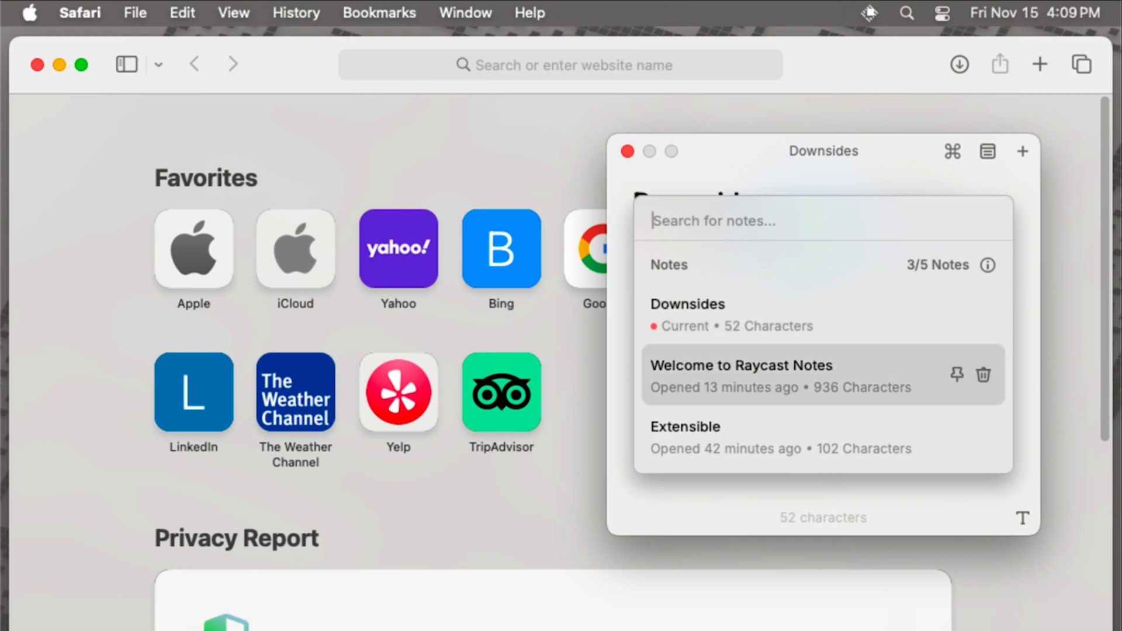
key(Up)
key(Escape)
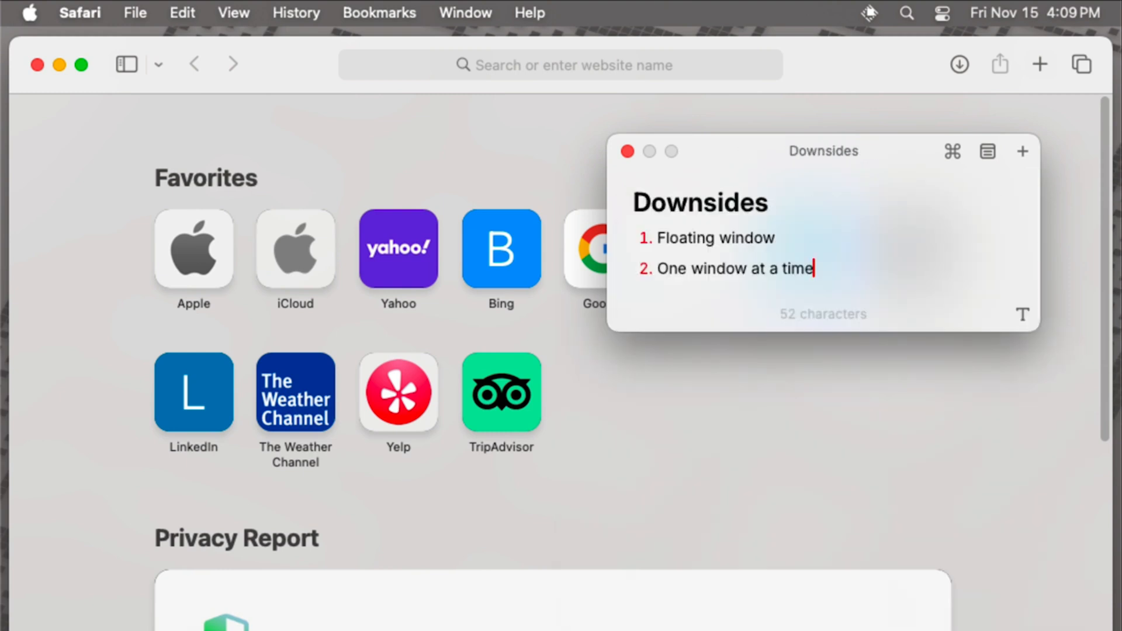
Switch to the "Welcome to Raycast Notes" note and go to its Formatting section with the link to the full list
key(super+p)
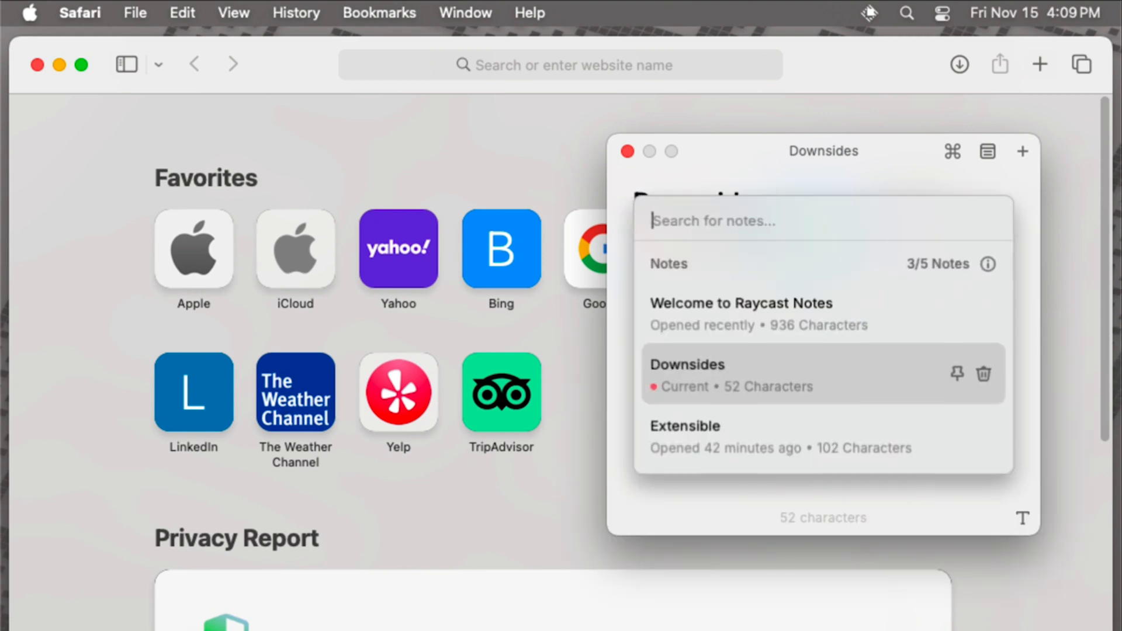
key(Up)
key(Return)
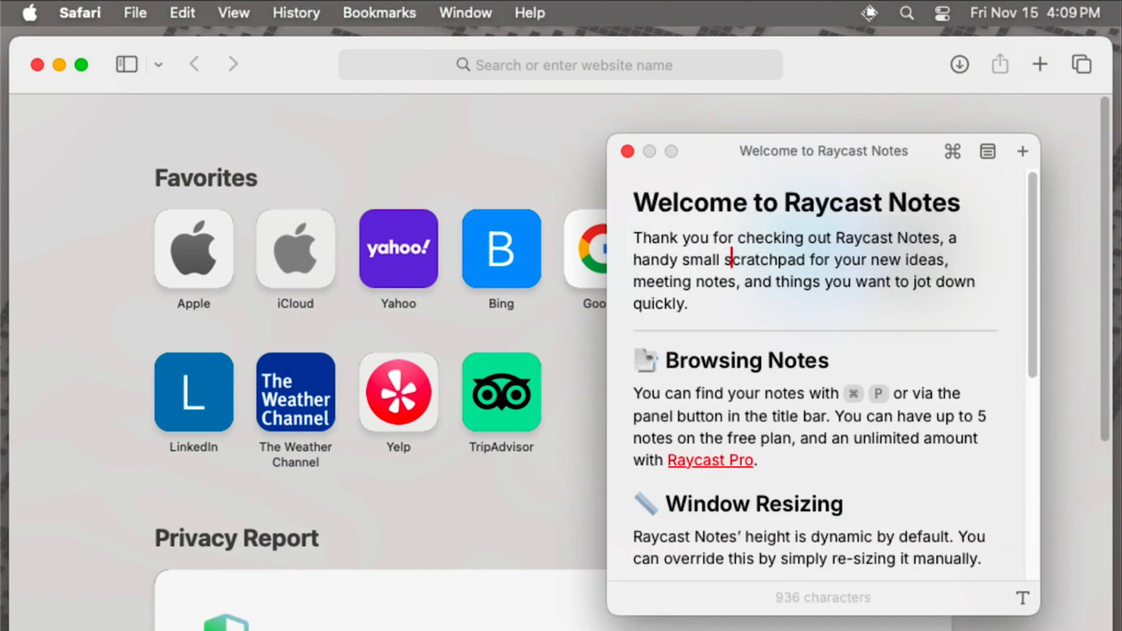
scroll(765, 272, down, 10)
scroll(764, 270, up, 10)
scroll(765, 270, down, 10)
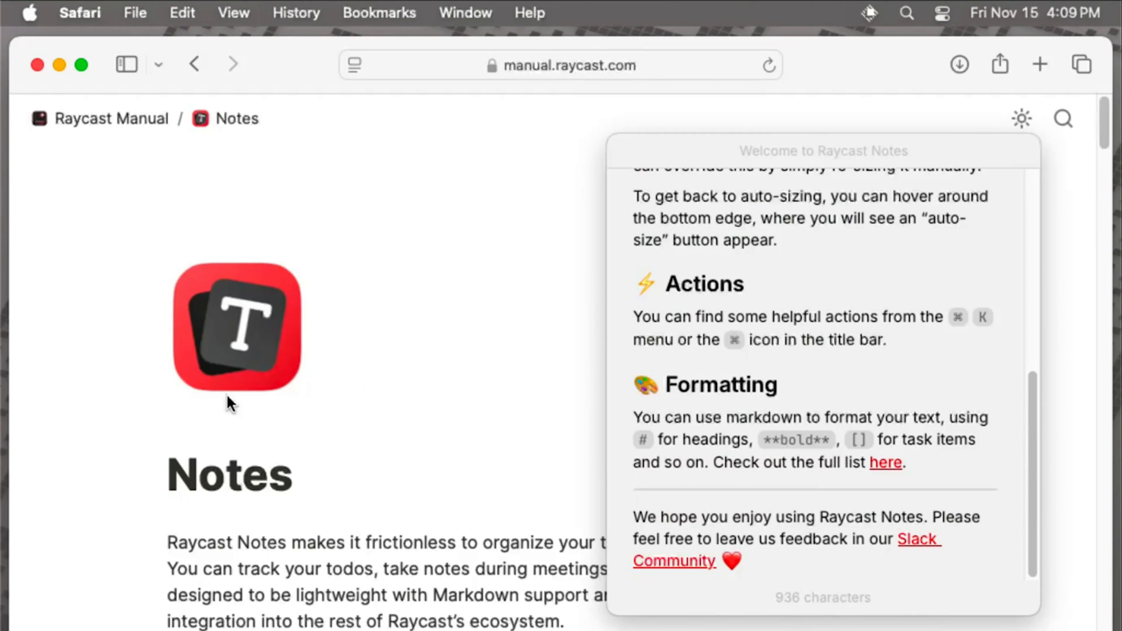
Expand the FAQ "Can I open multiple notes at the same time?" in the Raycast manual and close the note window
scroll(434, 310, down, 20)
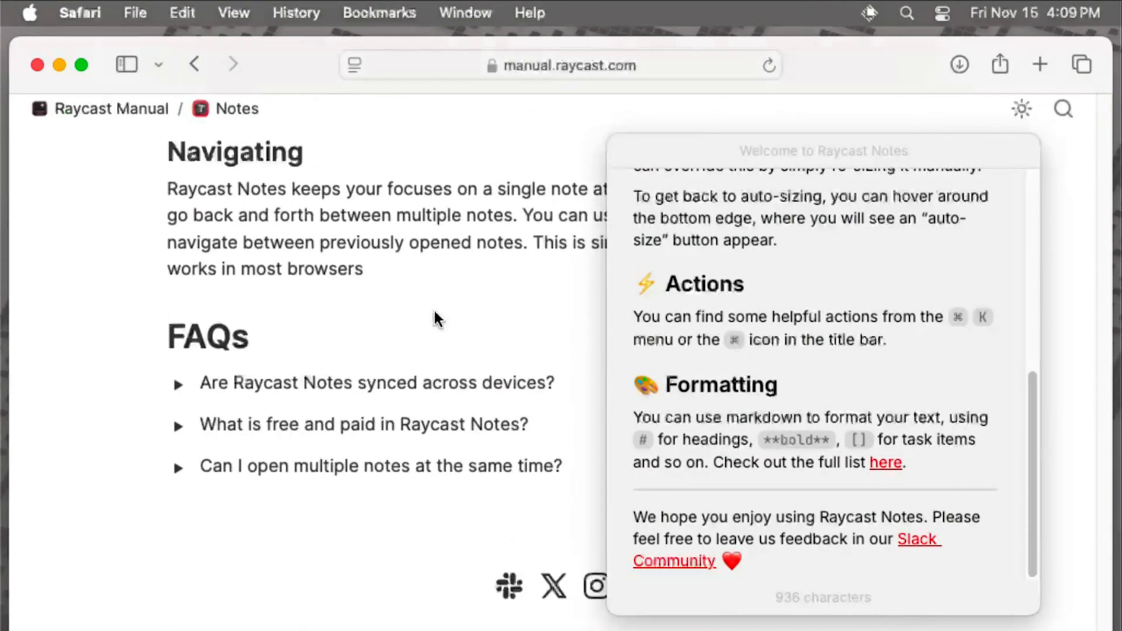
click(252, 490)
mouse_move(767, 168)
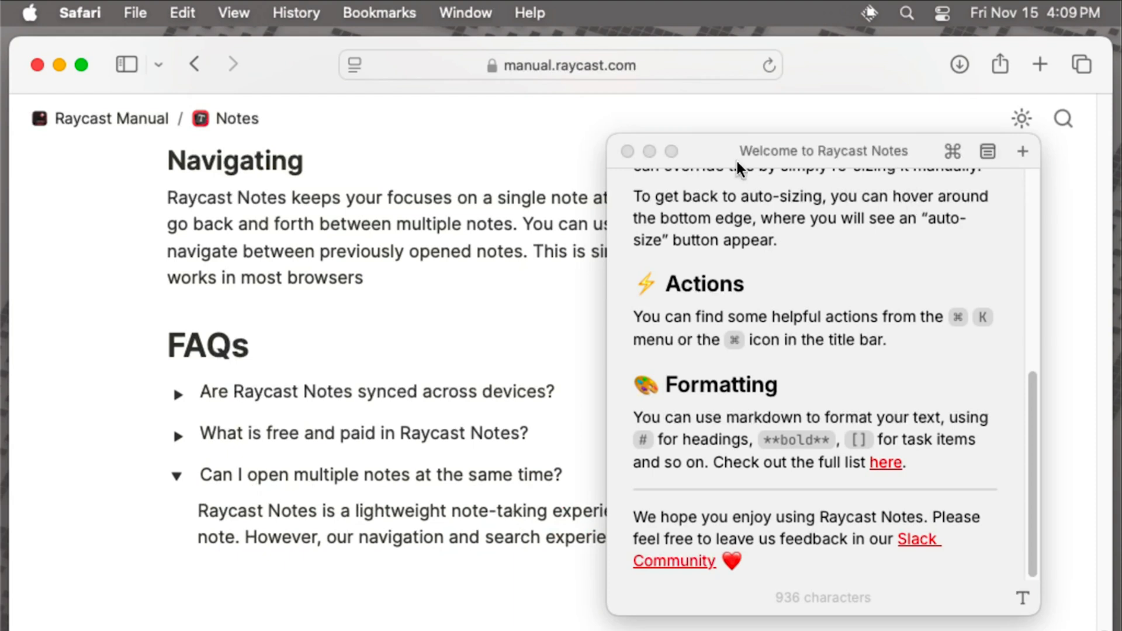
click(626, 151)
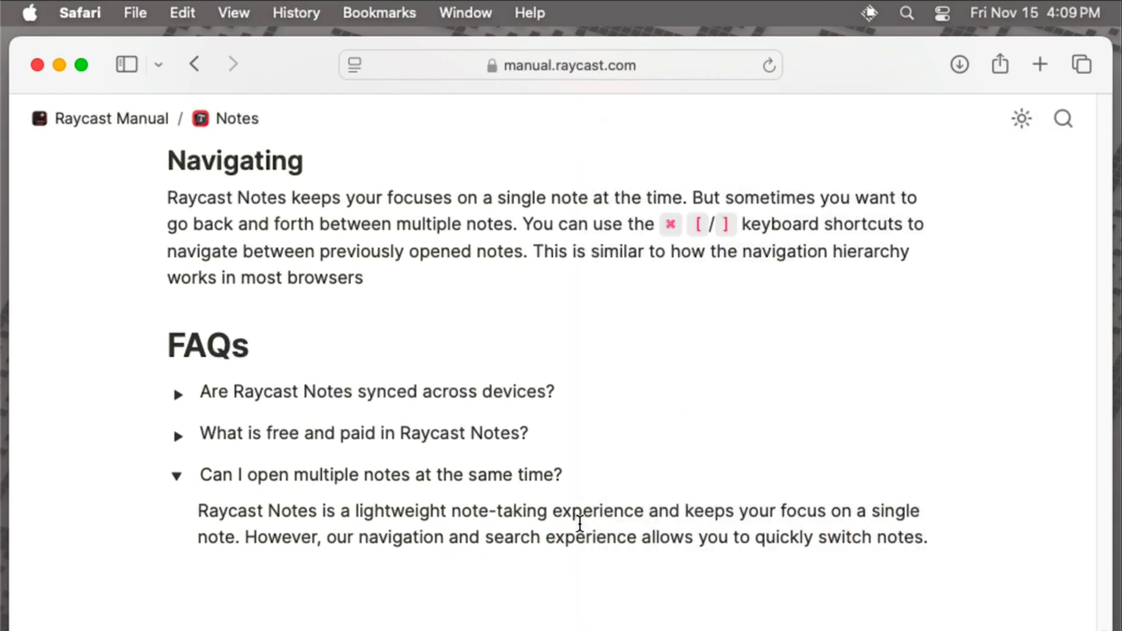
Reopen the floating note window over the Raycast manual and read through the "Welcome to Raycast Notes" note
triple_click(580, 523)
click(695, 516)
key(alt+n)
scroll(935, 405, up, 3)
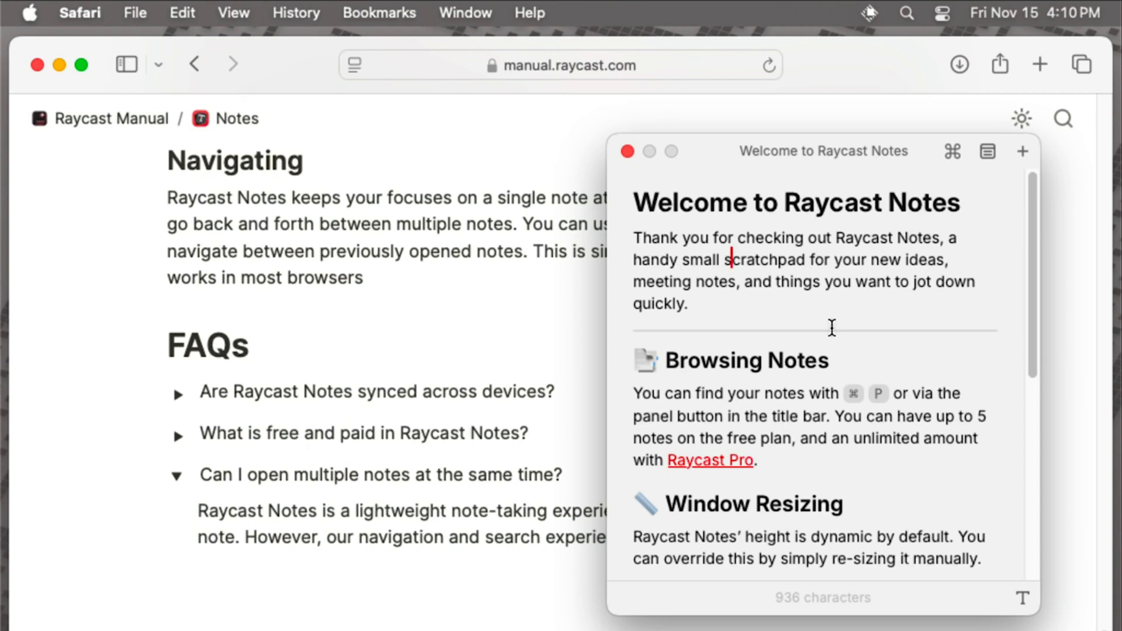
click(844, 369)
scroll(765, 293, down, 10)
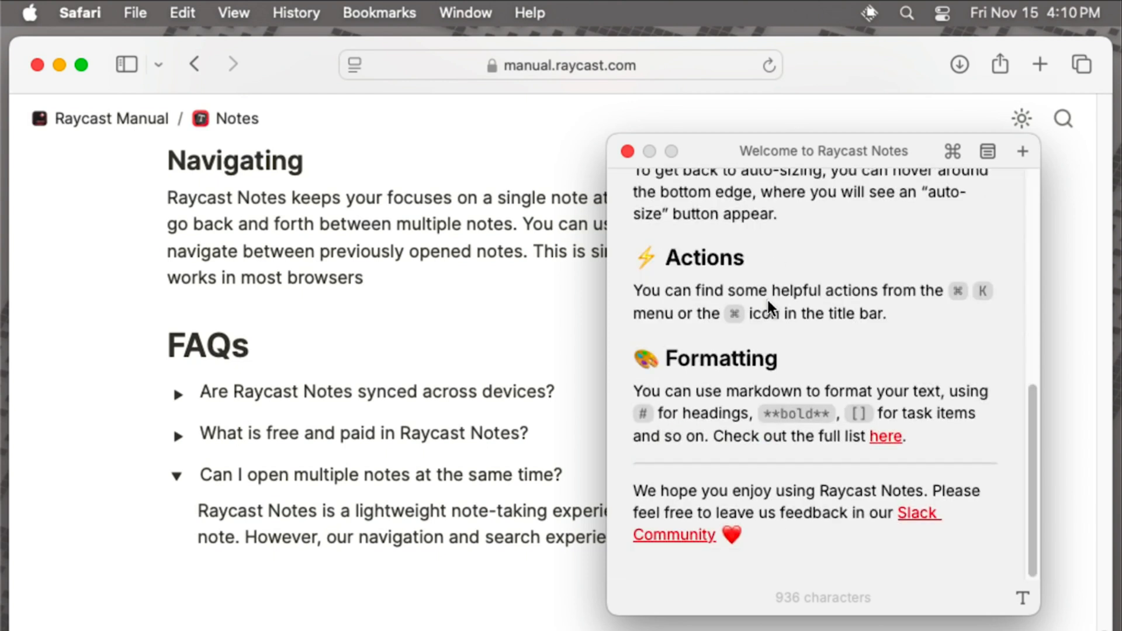
Switch to the Downsides note and end its numbered list with an empty line
key(super+p)
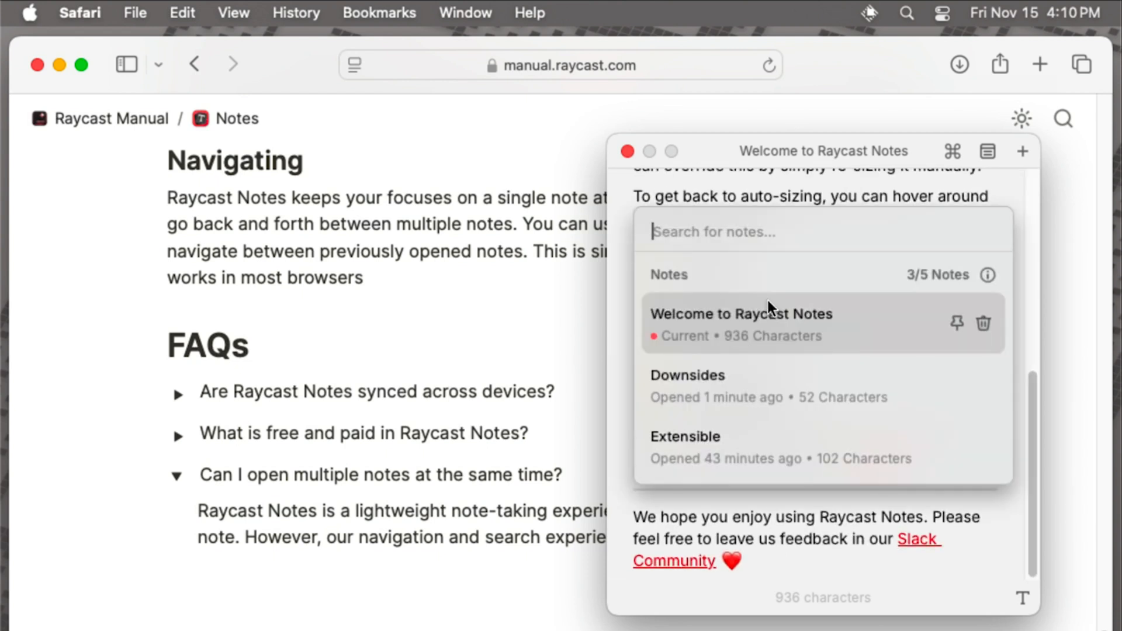
key(Down)
key(Return)
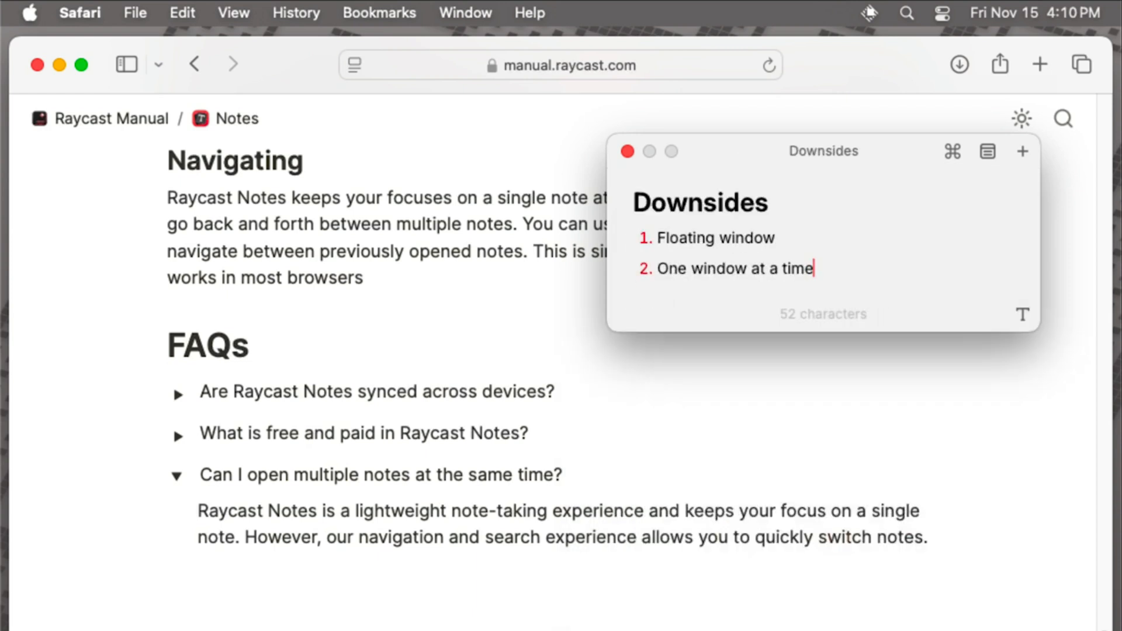
key(Return)
key(Return)
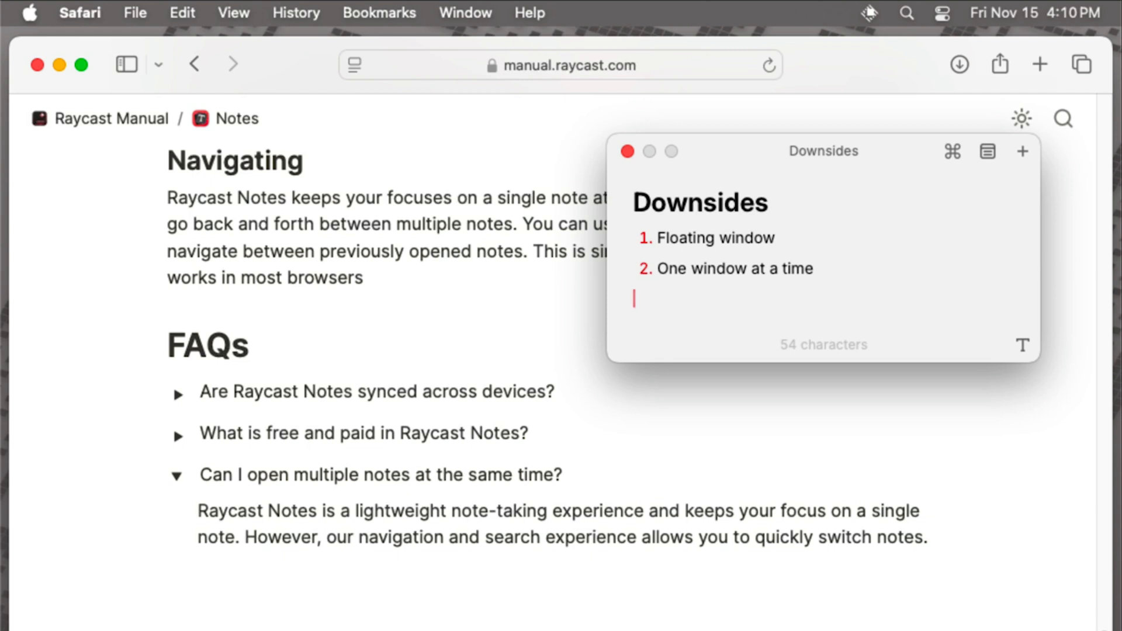
Load raycast.com in the browser behind the note and search the page for "ios"
click(338, 263)
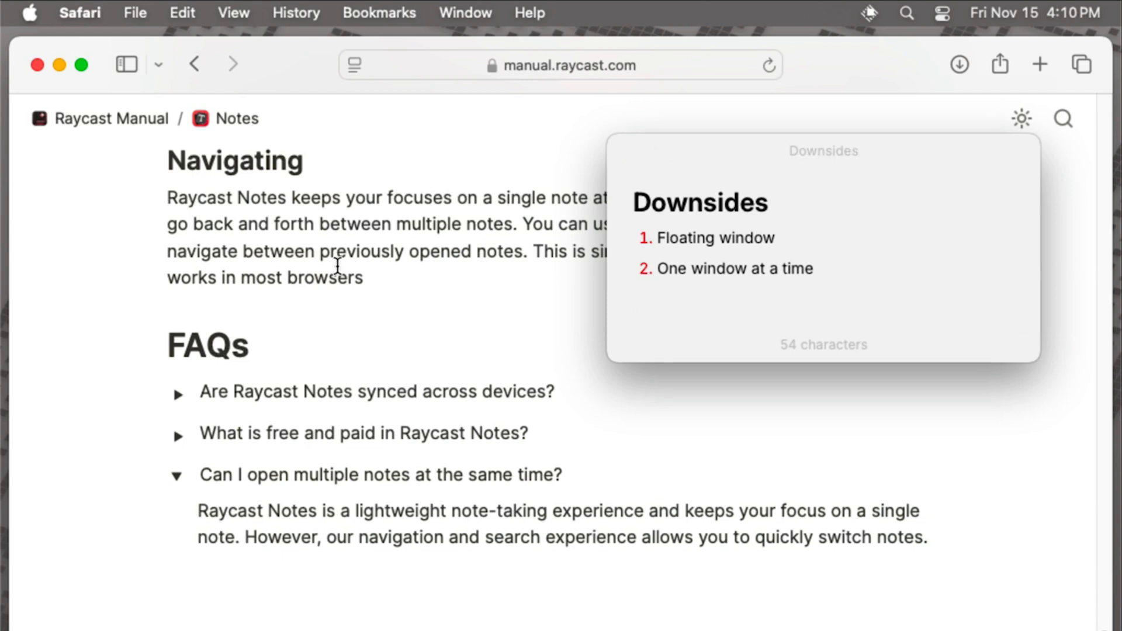
key(super+l)
text(raycast.com)
key(Return)
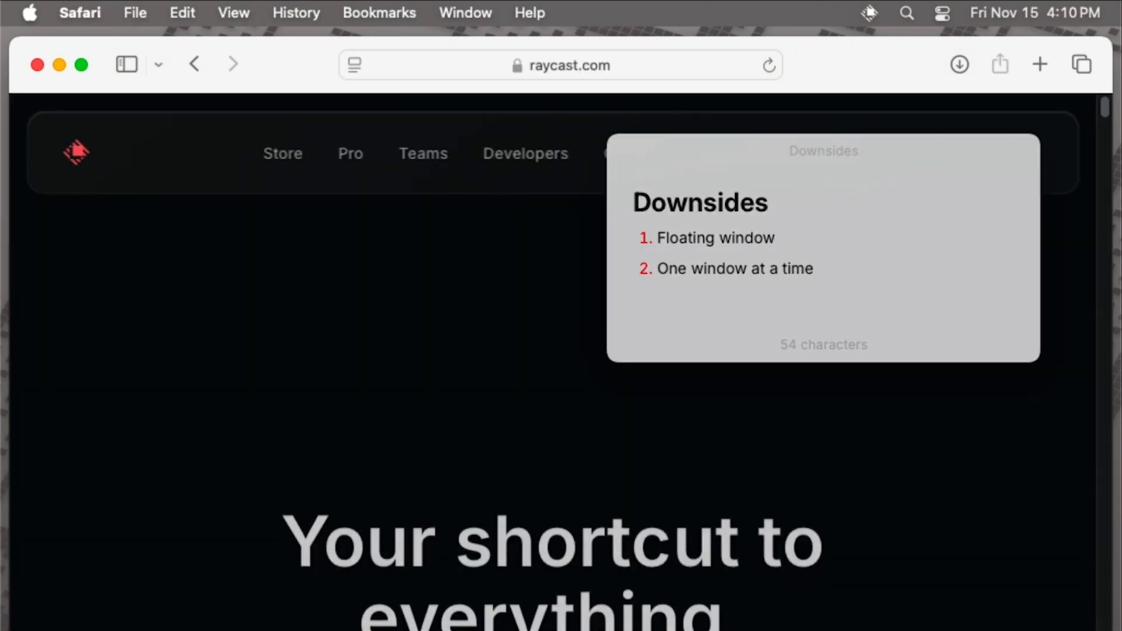
scroll(271, 448, down, 10)
key(super+f)
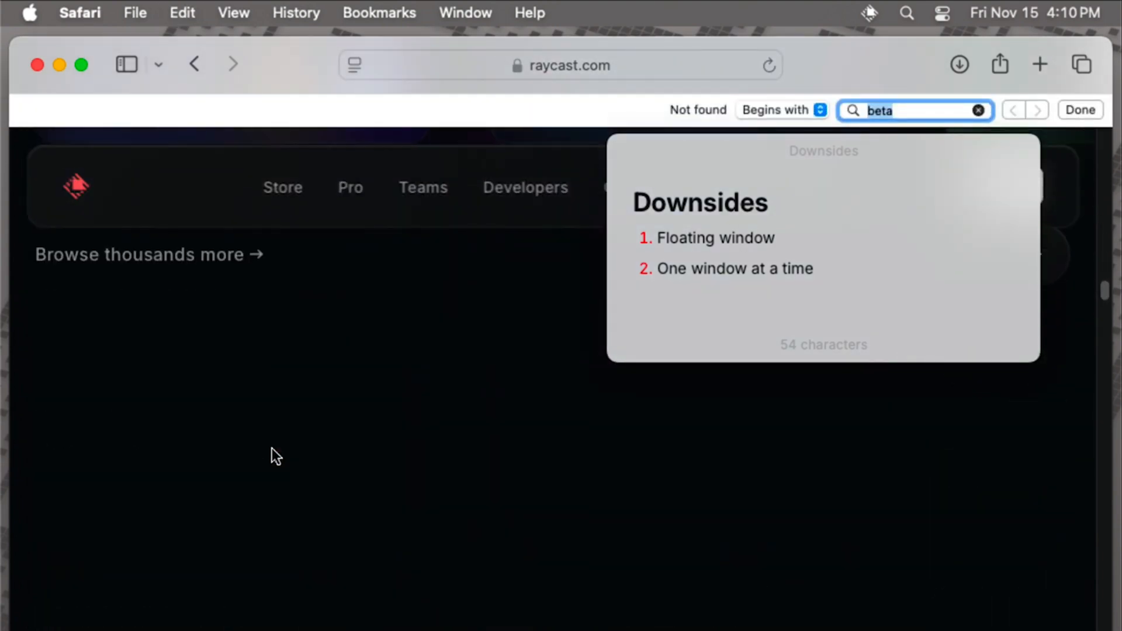
text(ios)
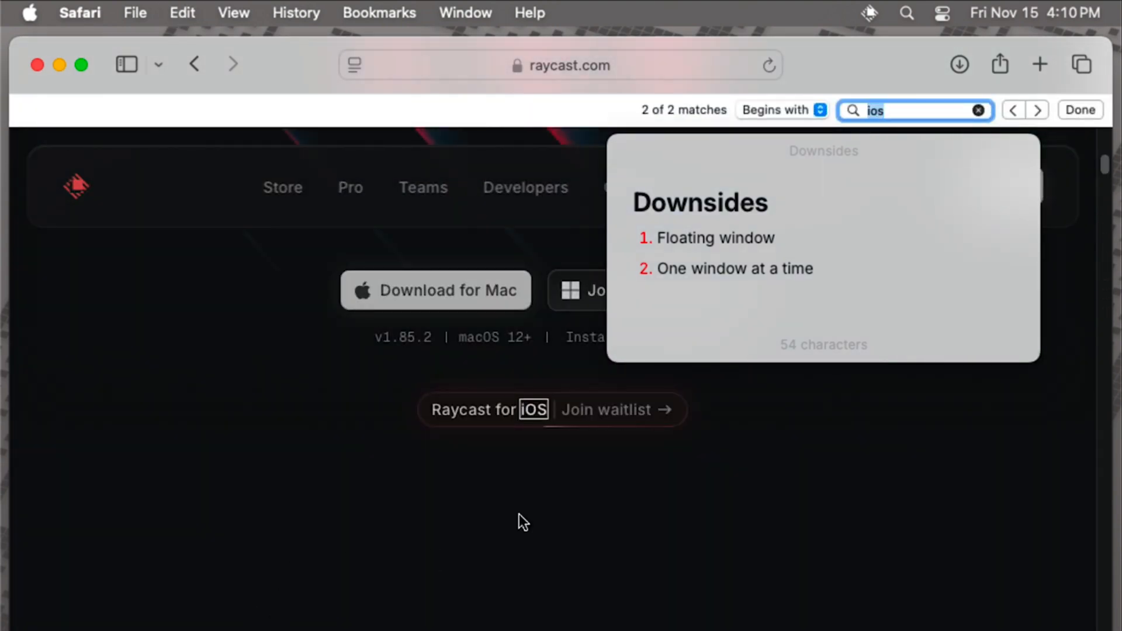
Add "No mobile app" as the third numbered item in the Downsides note
click(818, 314)
text(3. )
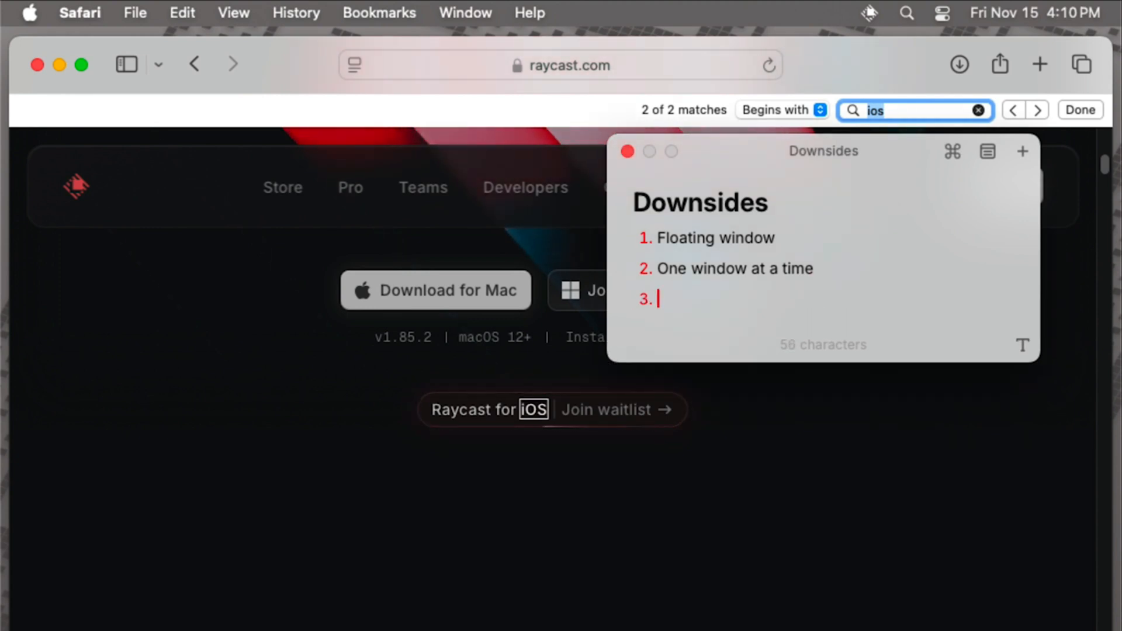
text(No mobile app)
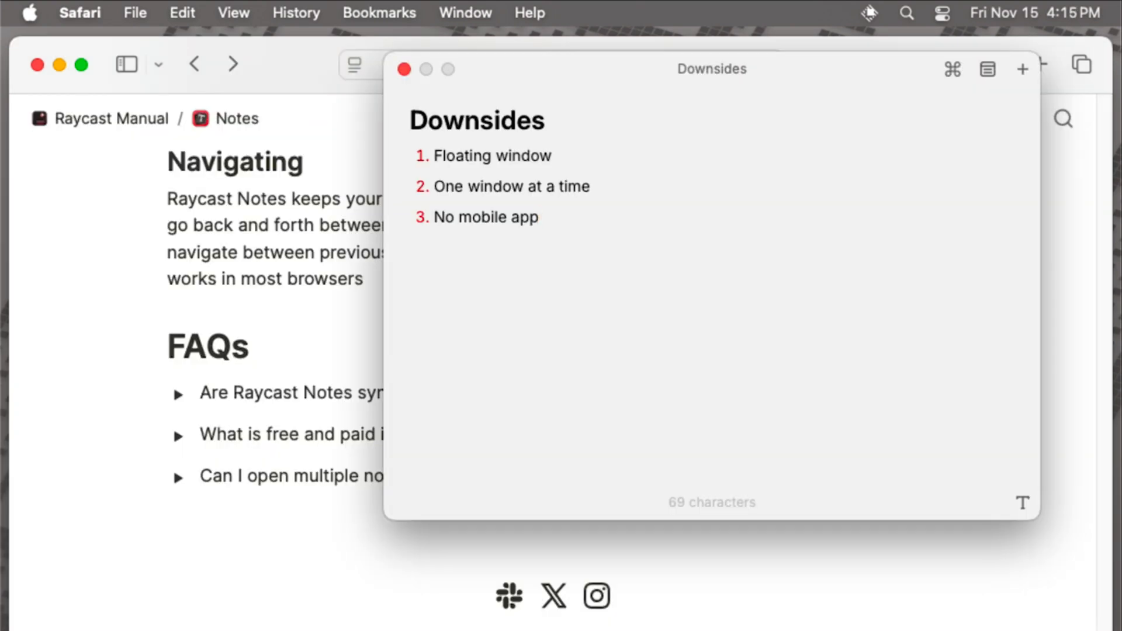
Add "Lack of attachments" as the fourth numbered item and insert a horizontal divider below the list
key(Return)
text(Lack of attachments)
key(Return)
key(Return)
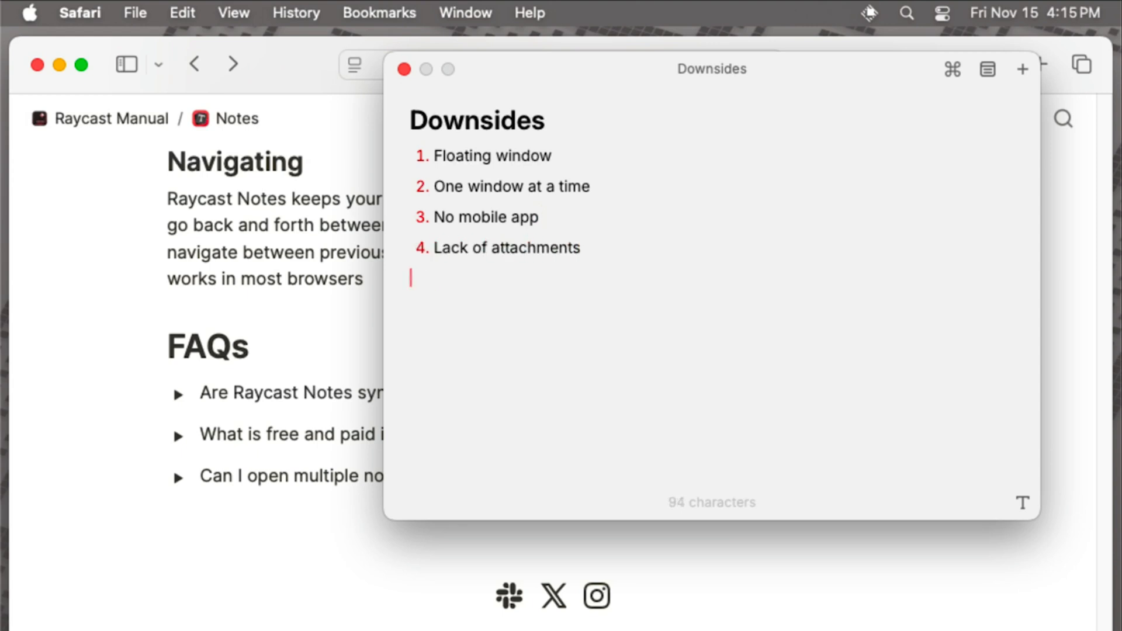
text(---)
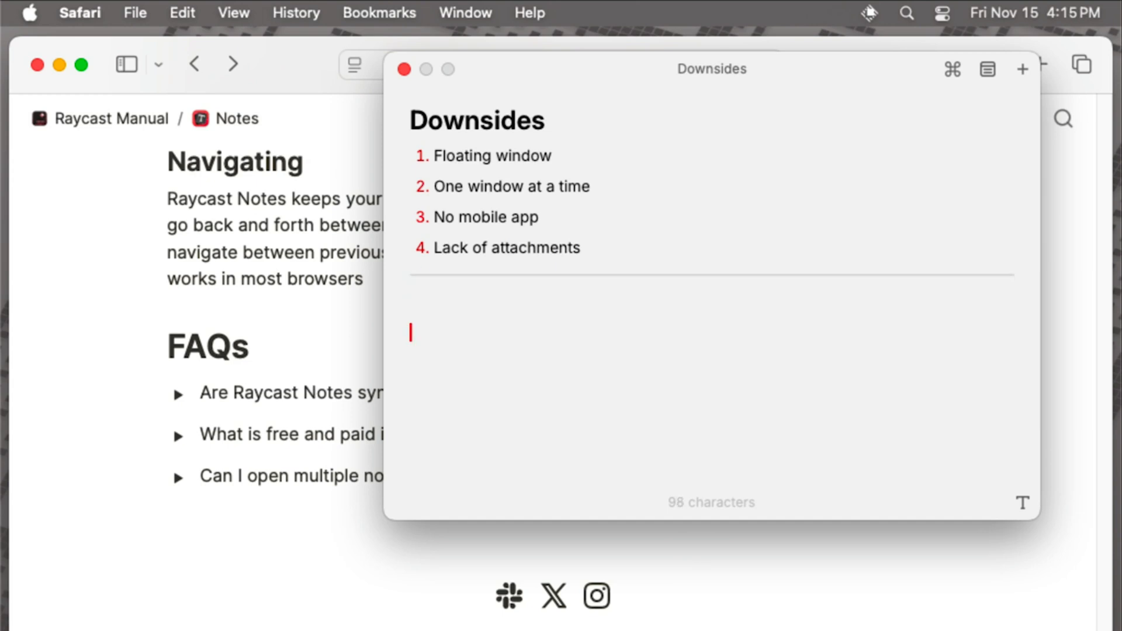
Show the note's formatting toolbar and close the browser window behind it
click(1021, 502)
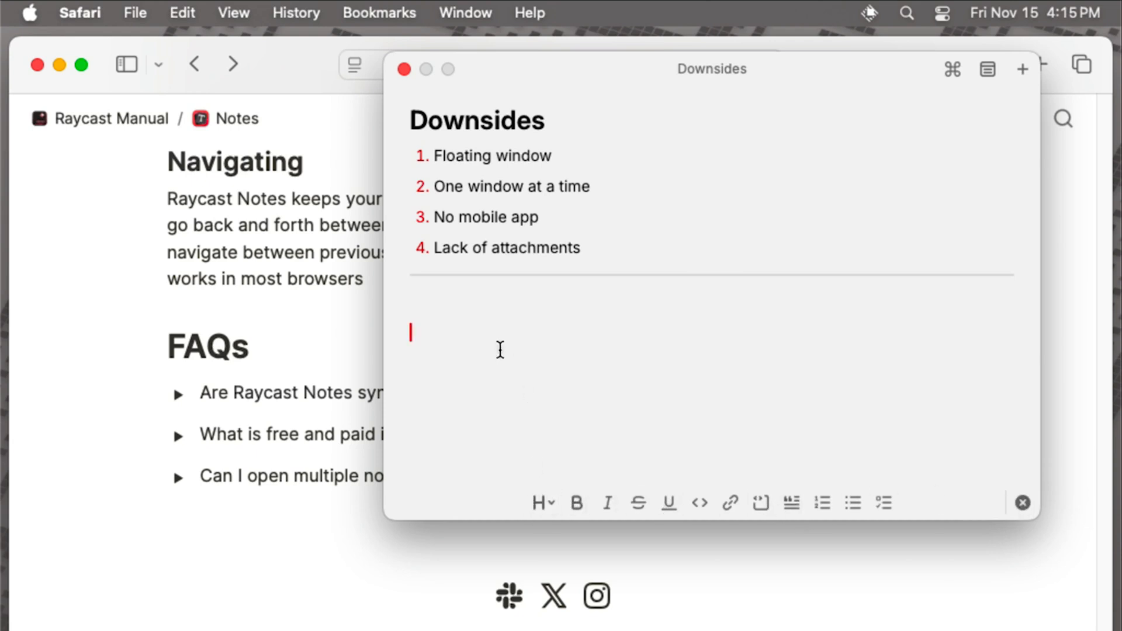
click(159, 131)
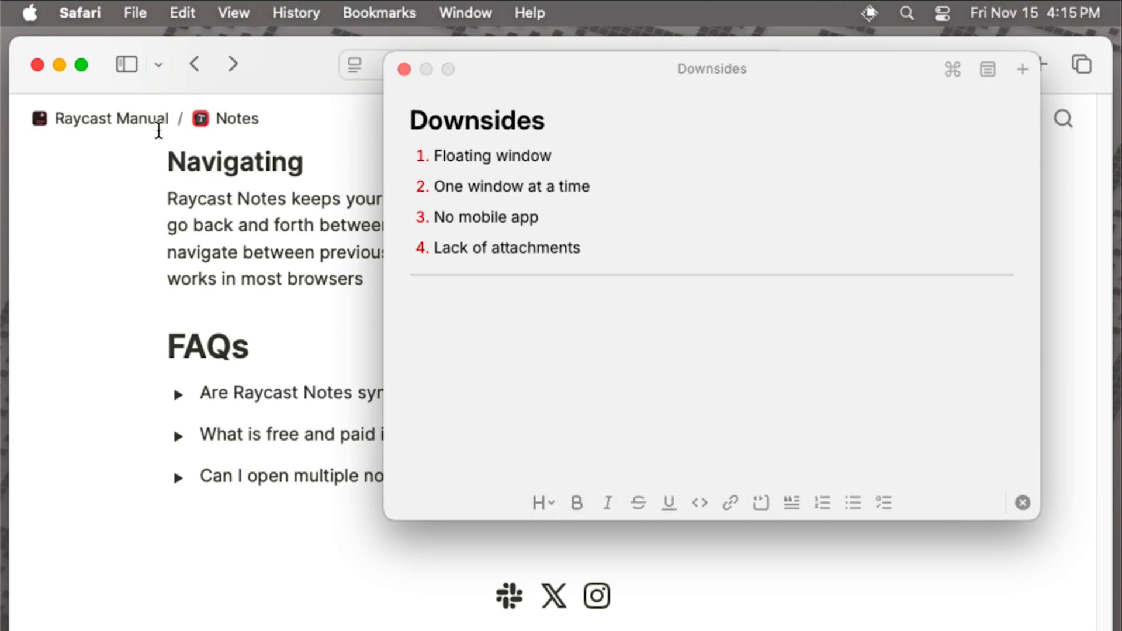
click(37, 65)
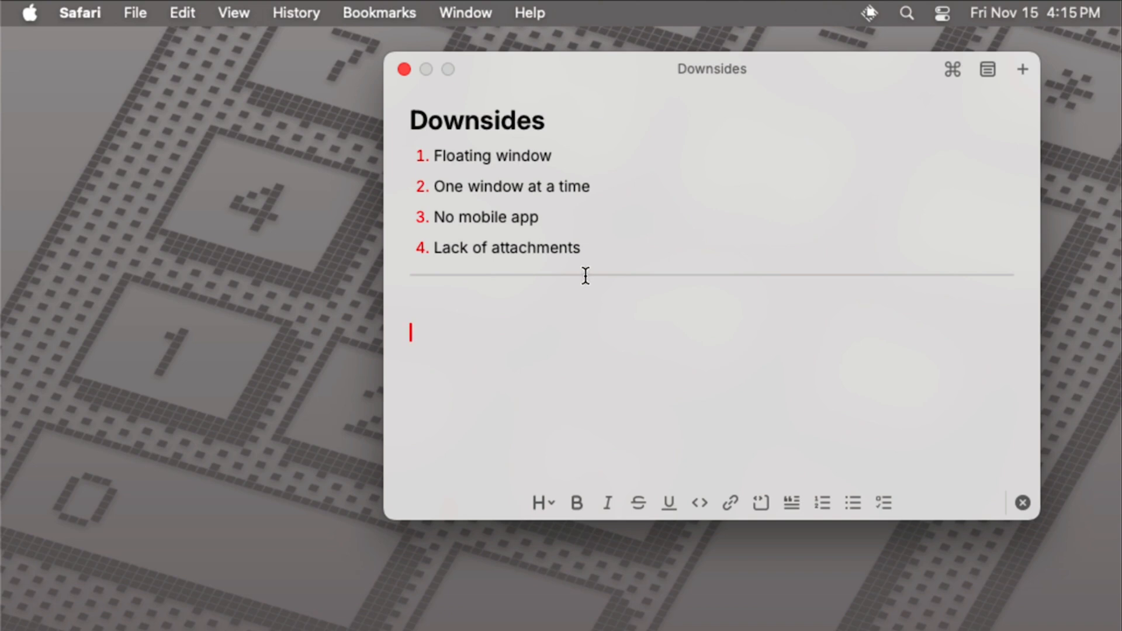
Append "(yet)" to the list items "Lack of attachments" and "No mobile app"
click(454, 291)
click(482, 248)
key(Left)
key(Left)
key(Left)
key(Left)
key(Left)
key(Left)
key(alt+Right)
key(alt+Right)
key(alt+Right)
text((yet))
key(Up)
text((yet))
key(alt+Left)
key(alt+Left)
key(alt+Left)
key(alt+Right)
key(alt+Right)
key(alt+Right)
key(Left)
key(Left)
key(Down)
key(Up)
key(Right)
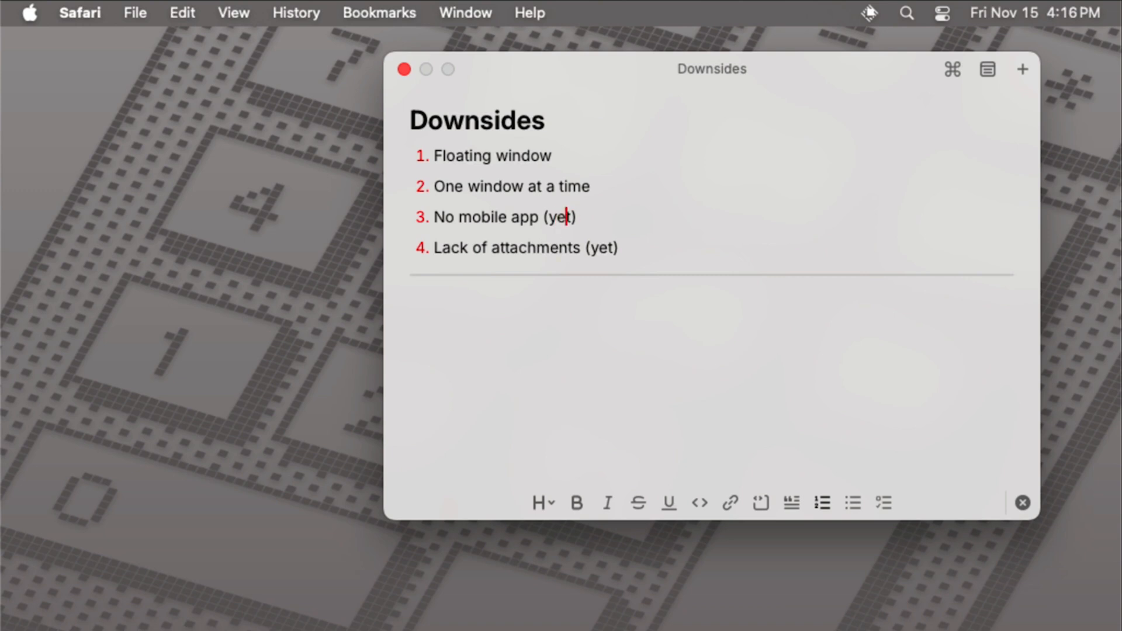
key(Left)
triple_click(563, 240)
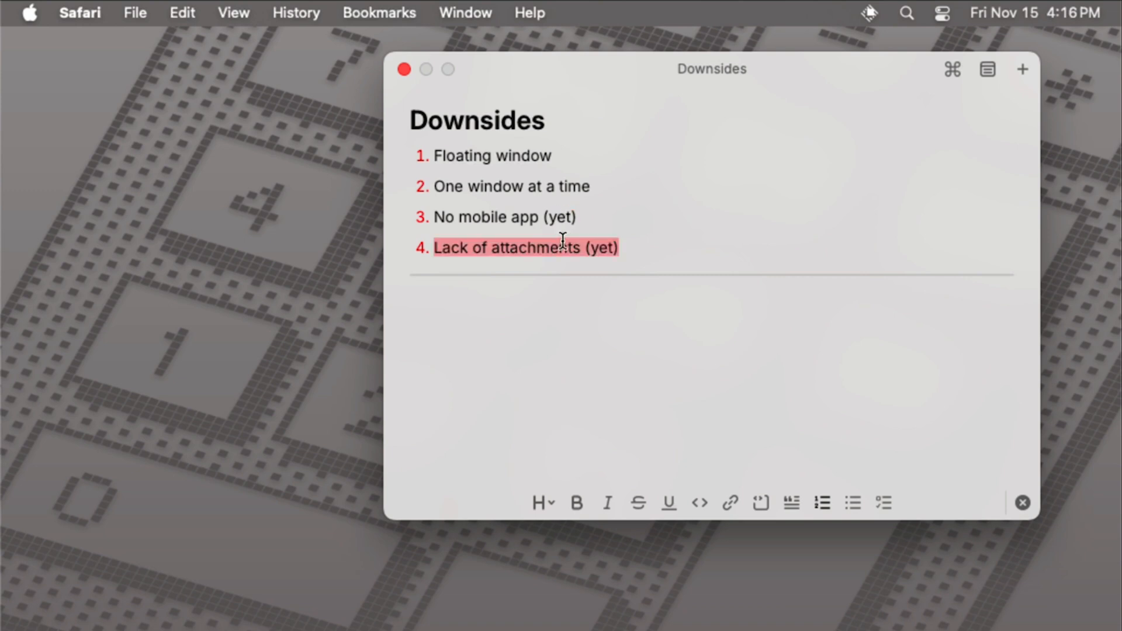
click(581, 245)
triple_click(605, 247)
click(624, 181)
drag(624, 180, 643, 203)
click(433, 163)
click(435, 156)
click(643, 203)
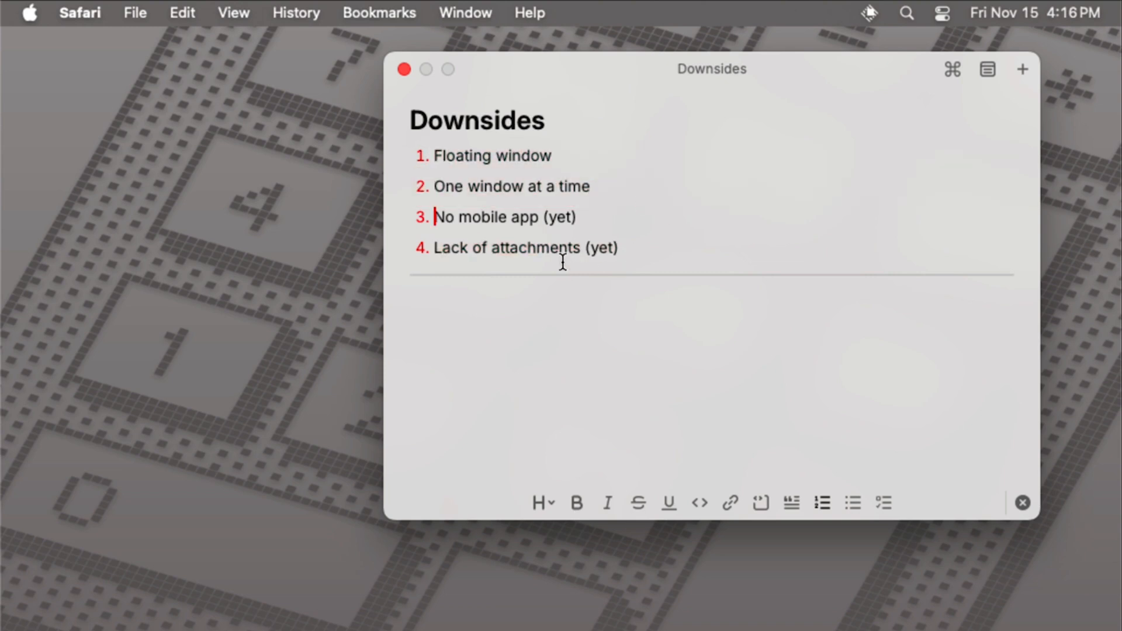
triple_click(544, 248)
click(607, 341)
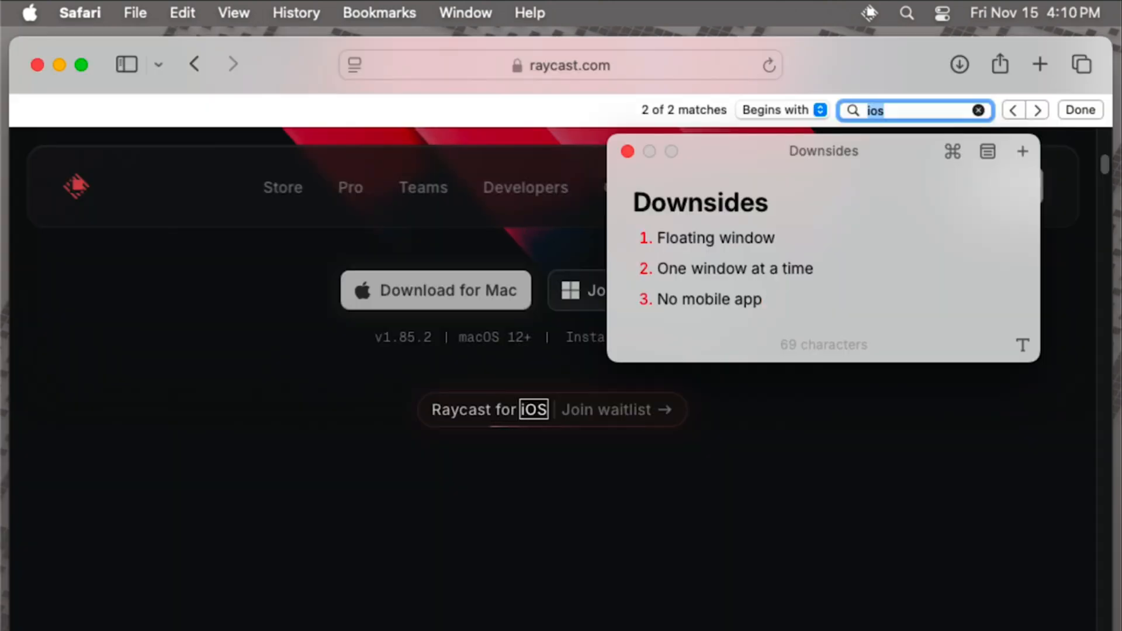
Add the heading "Extensibility" below the numbered list, separated by a divider, with the text "Raycast is extensible" under it
key(Return)
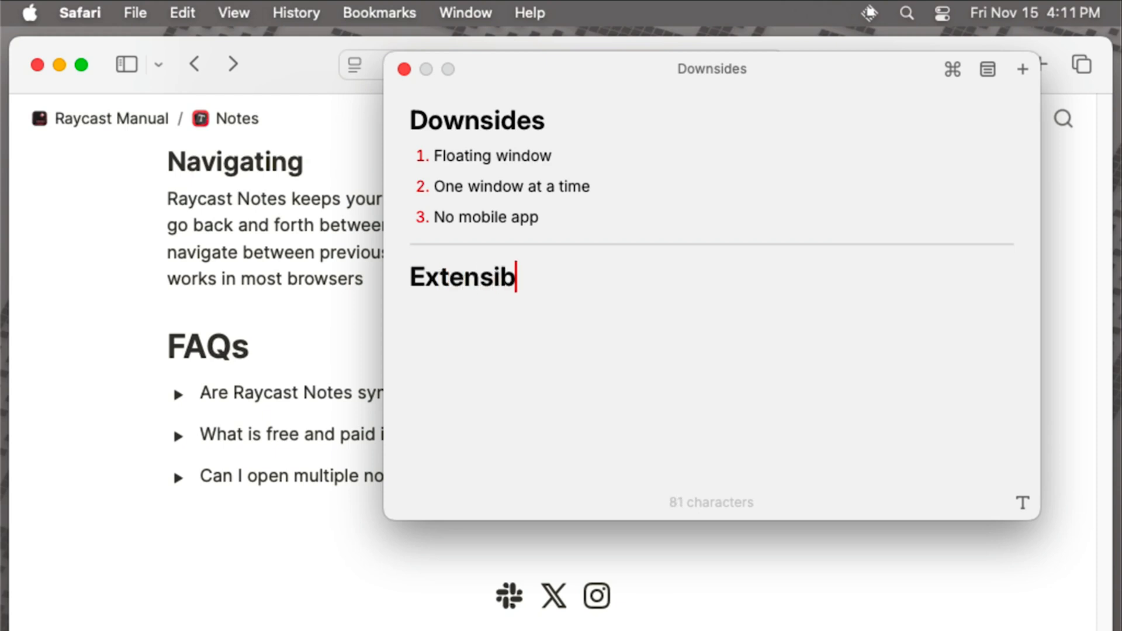
text(ility)
key(Return)
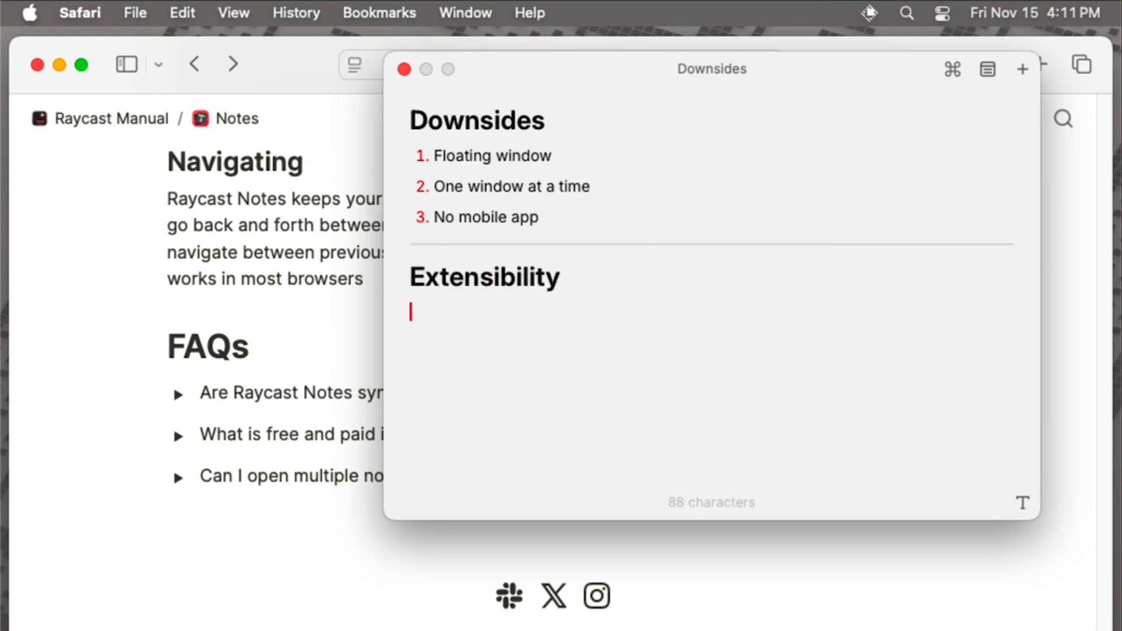
text(Rayst)
key(BackSpace)
key(BackSpace)
text(cast)
Open the Raycast extension Store and browse its featured and trending extensions
key(alt+space)
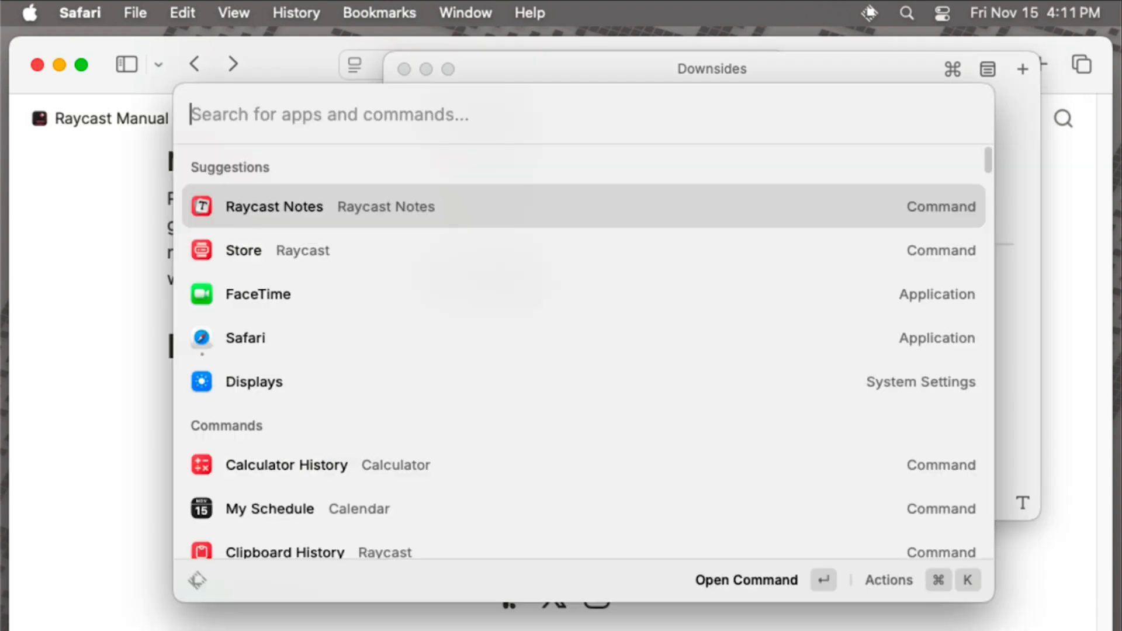
text(stor)
key(Return)
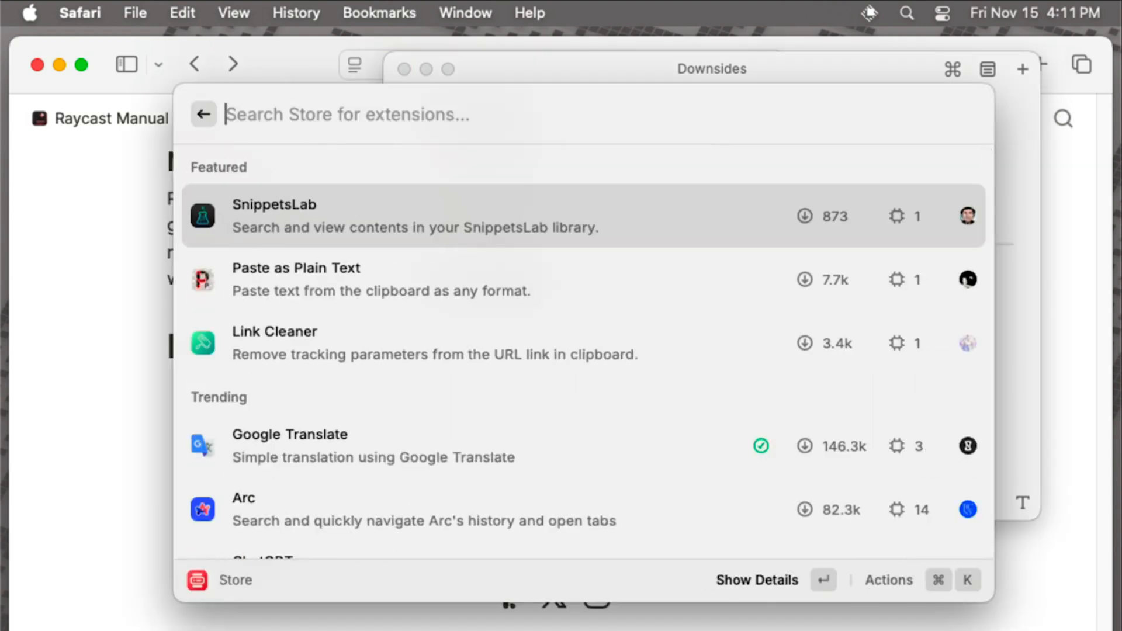
key(Down)
key(Down)
key(Down)
key(Down)
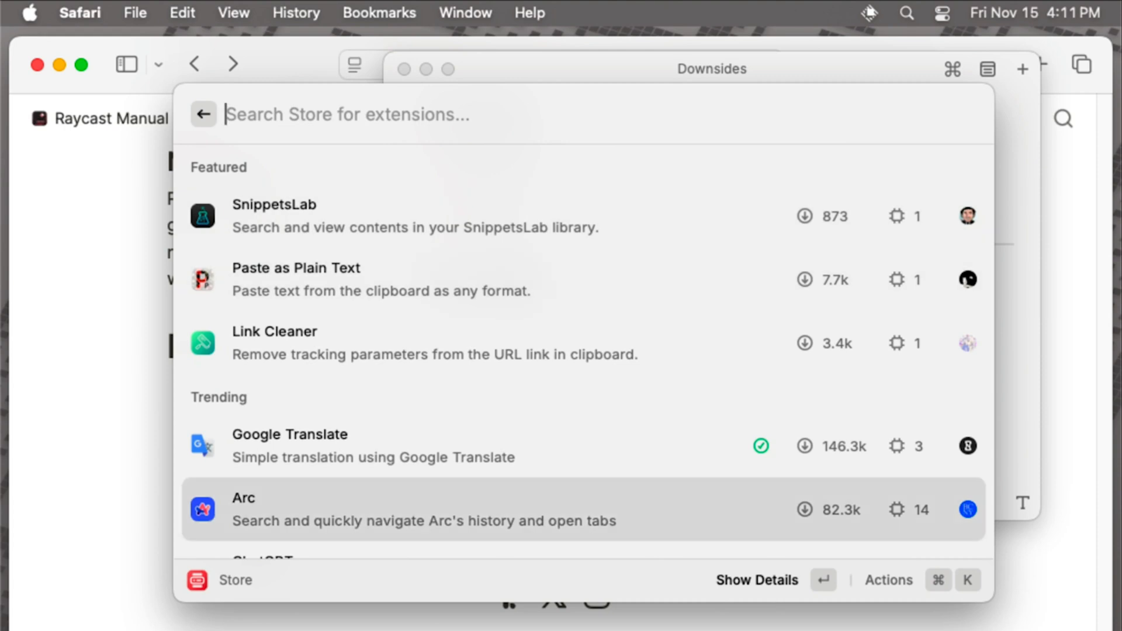
Search the Store for "notes", look through the first extensions, and clear the search
text(notes)
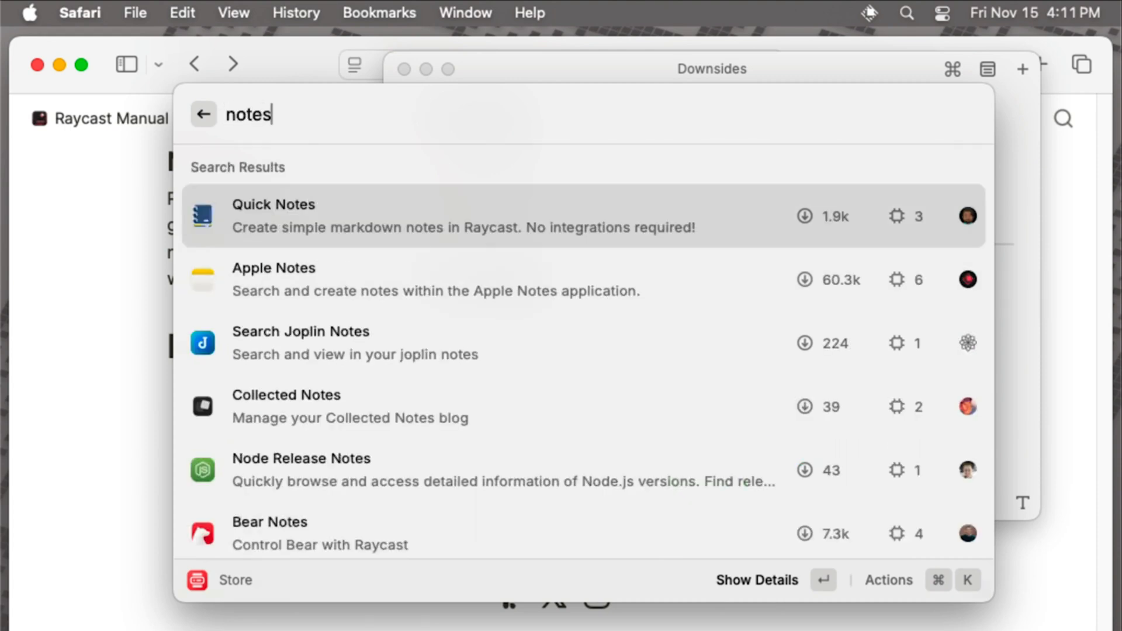
key(Down)
key(Down)
key(Up)
key(super+BackSpace)
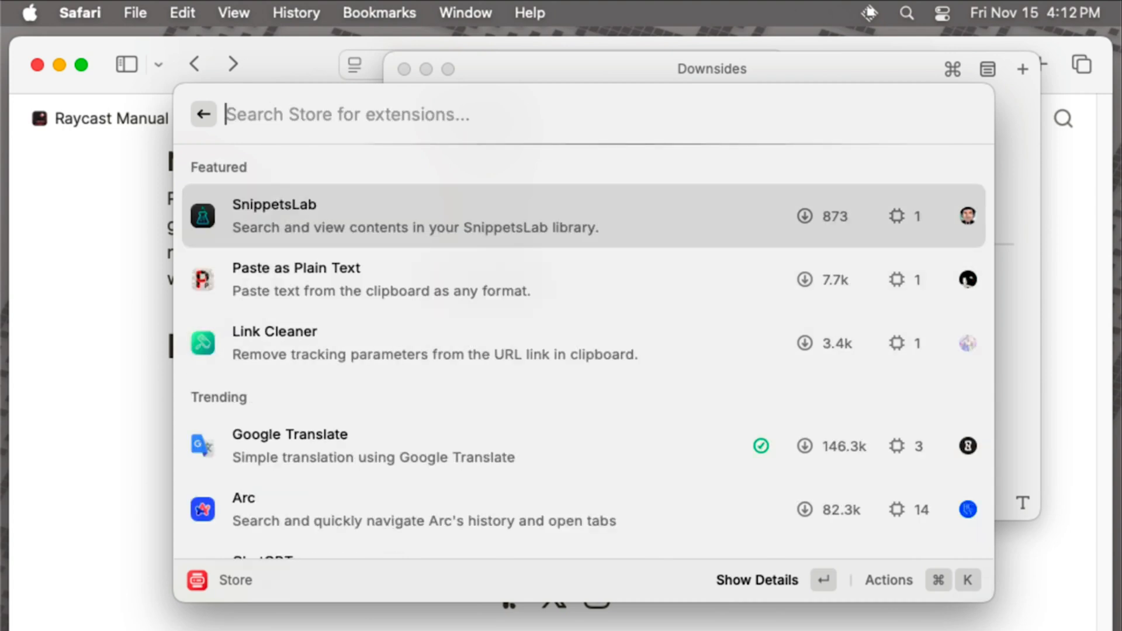
Search the Store for "linear", "github" and "chat" extensions in turn, and leave the Store
text(linear)
key(super+BackSpace)
text(github)
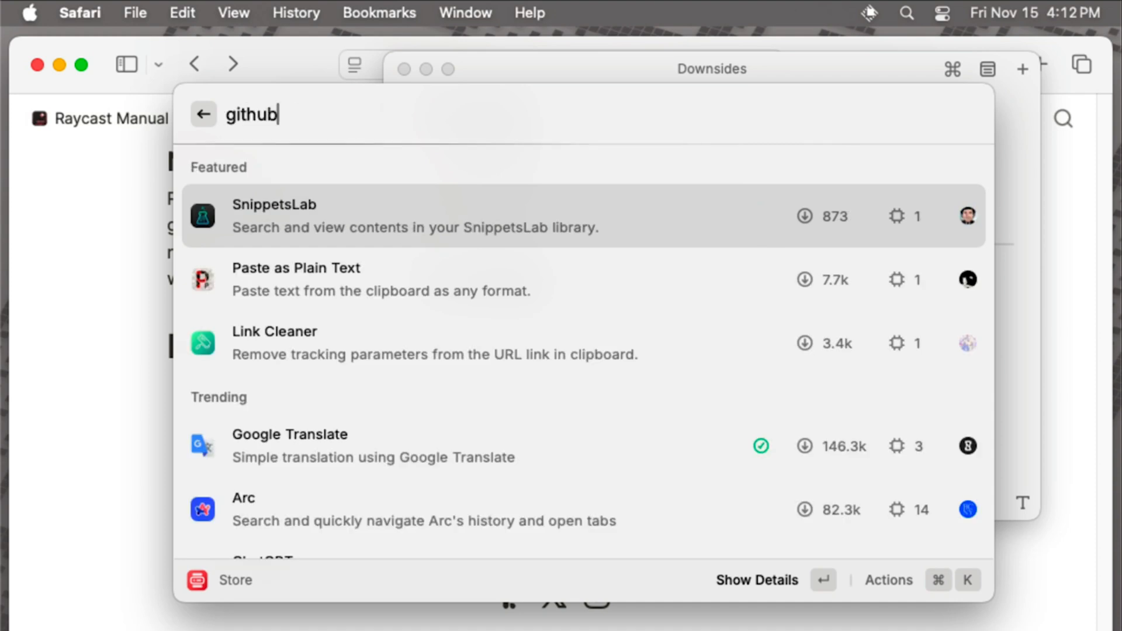
key(super+BackSpace)
text(chat)
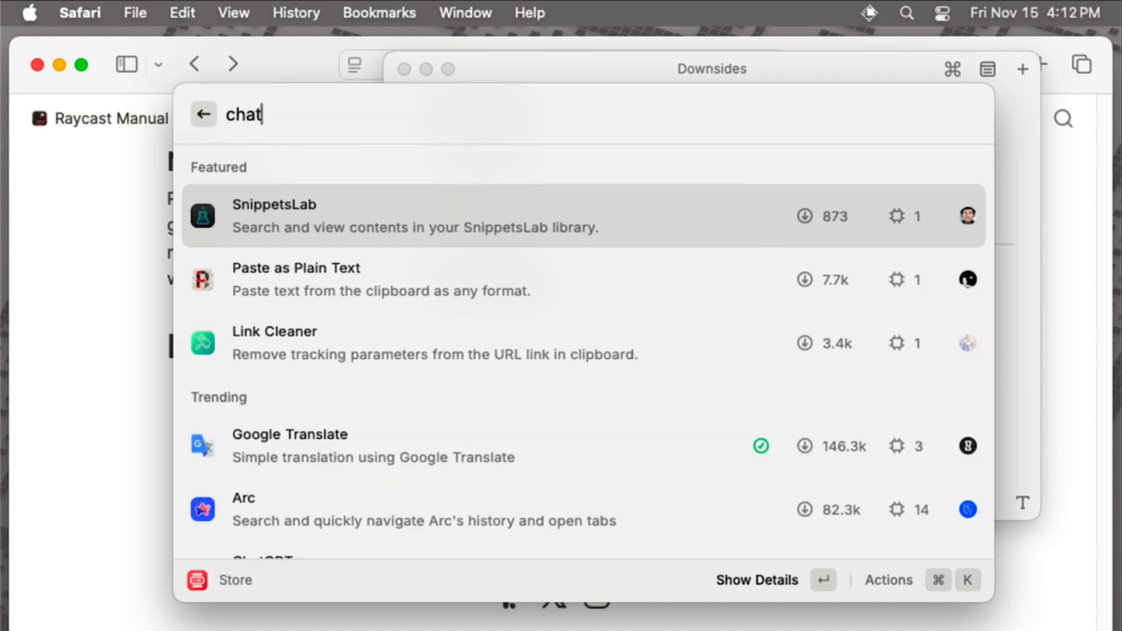
key(Down)
key(Down)
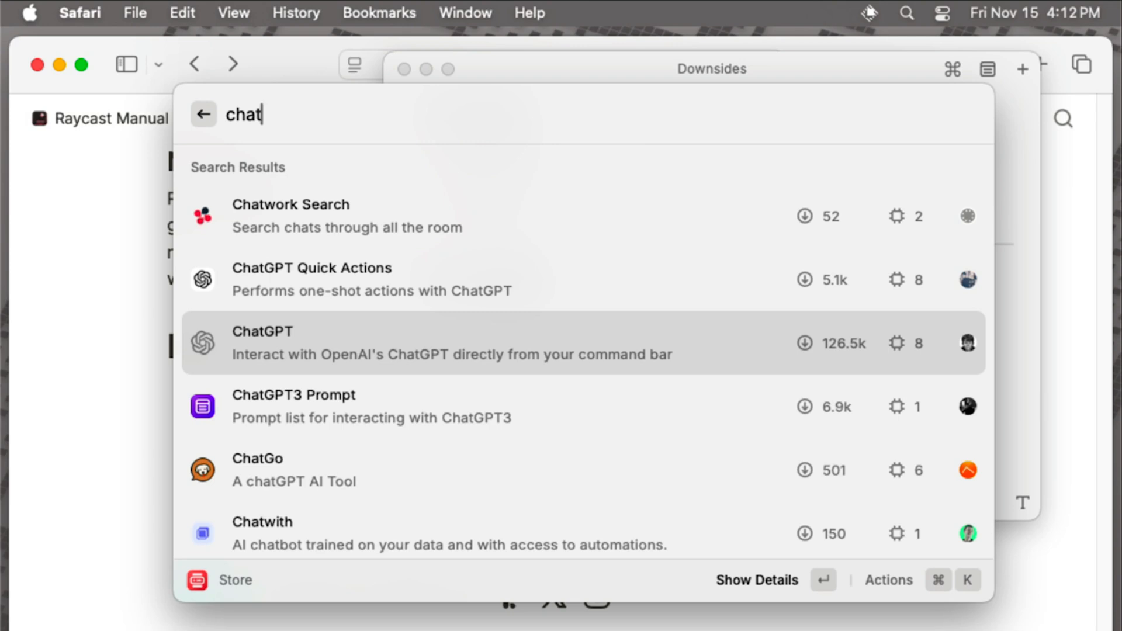
key(Escape)
key(Escape)
key(Escape)
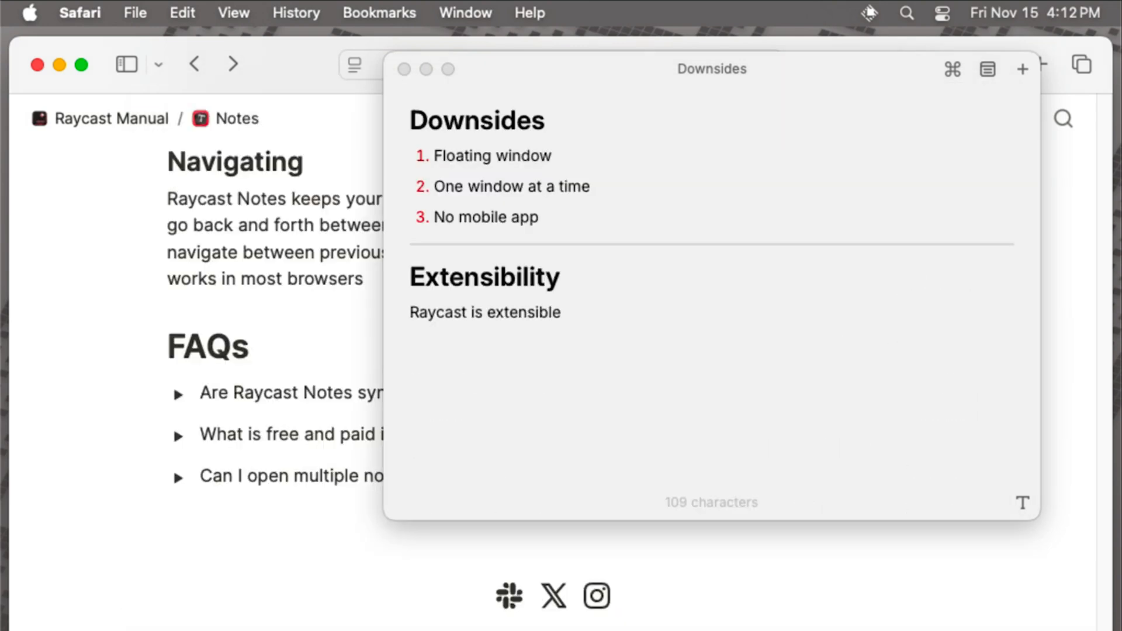
End the "Raycast is extensible" sentence with a period and add a bulleted list with "Amazing UX" and "Extensibility"
click(651, 318)
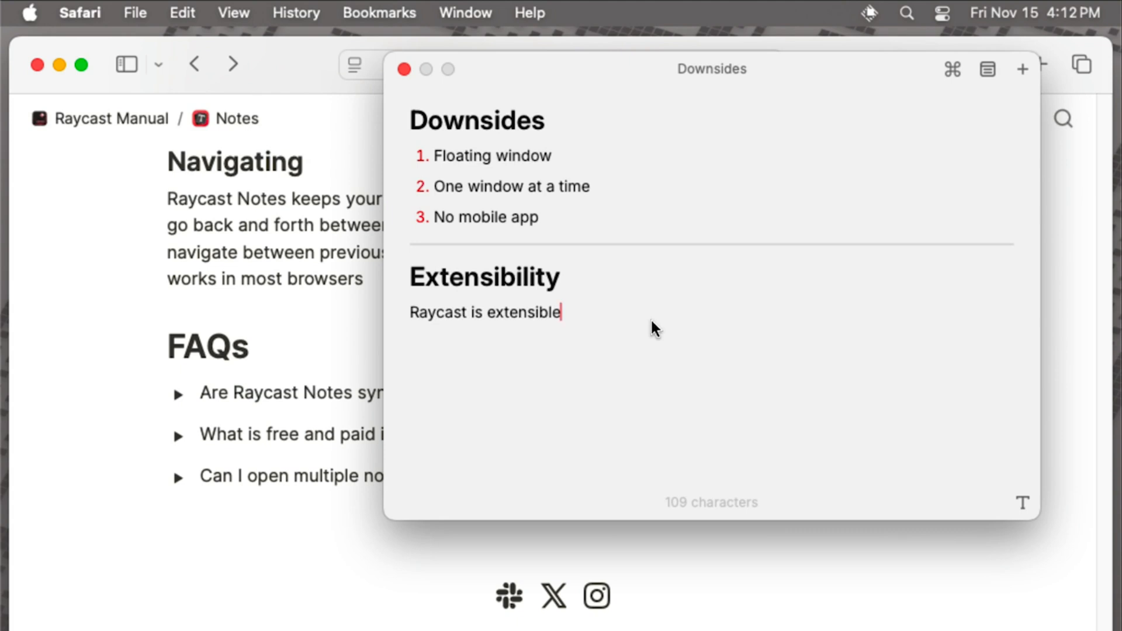
text(.)
key(Return)
text(- A)
text(mazing UX)
key(Return)
text(Extensibility)
key(Return)
key(Return)
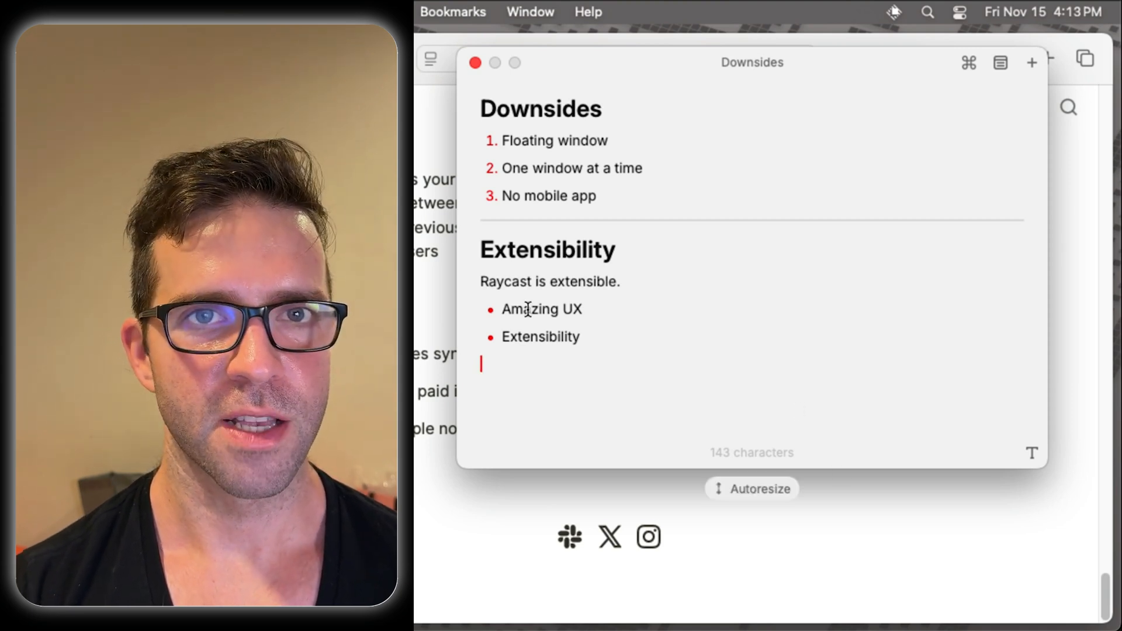
click(481, 250)
drag(481, 250, 626, 348)
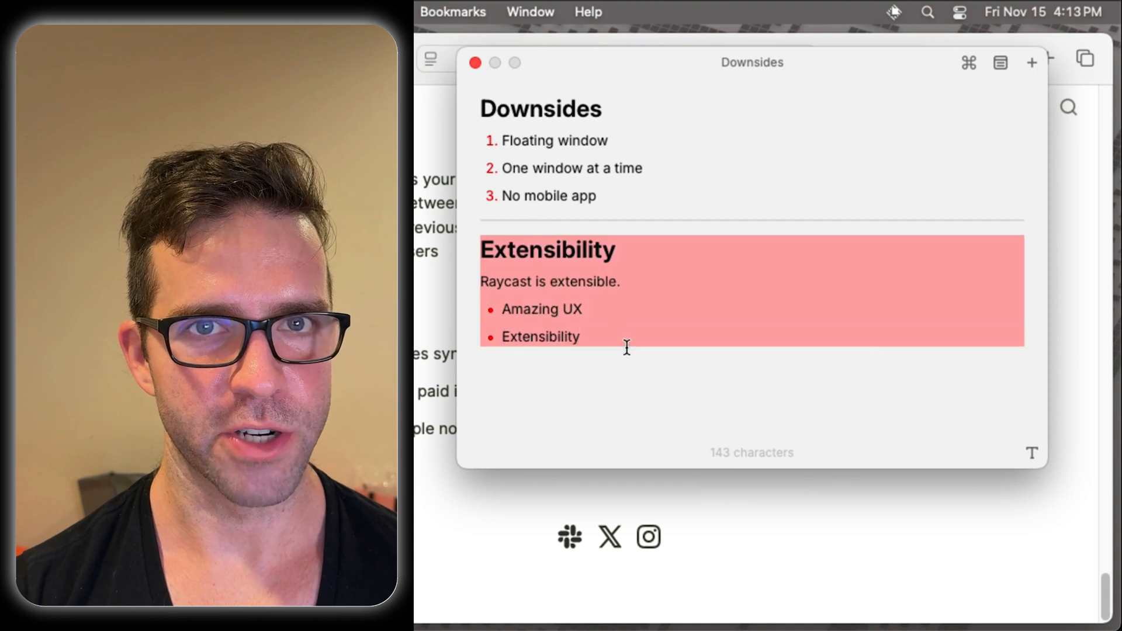
click(568, 386)
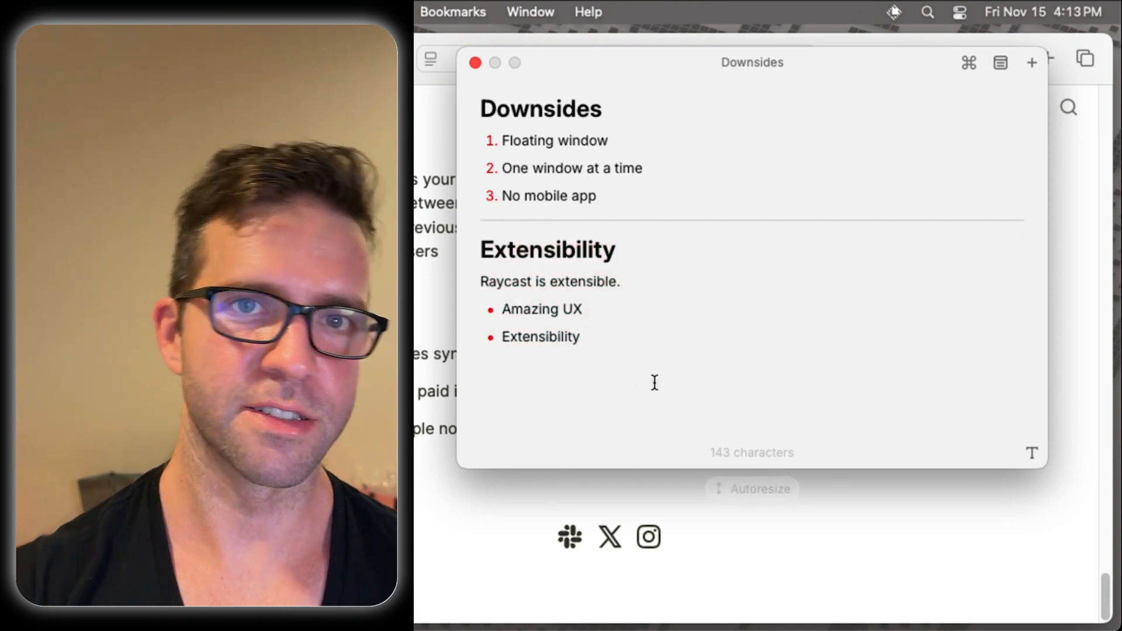